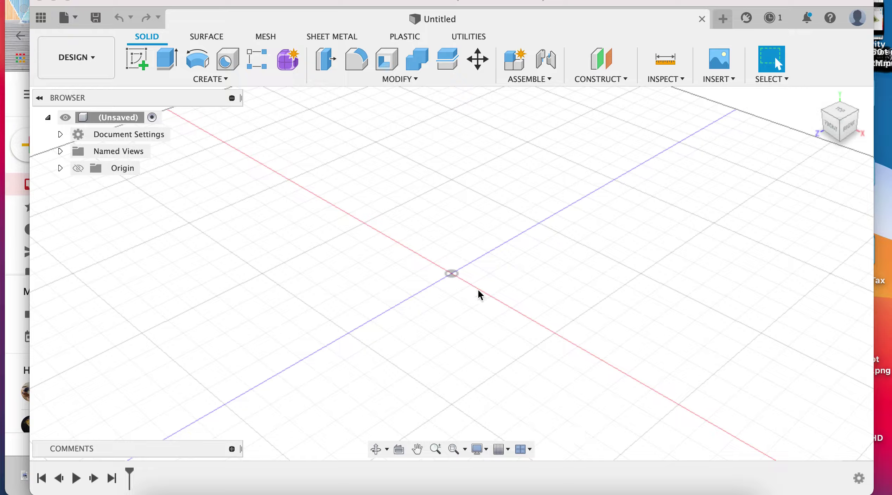
# Sketch a 4.5 by 3.5 in rectangle from the origin on the ground plane
pyautogui.click(144, 65)
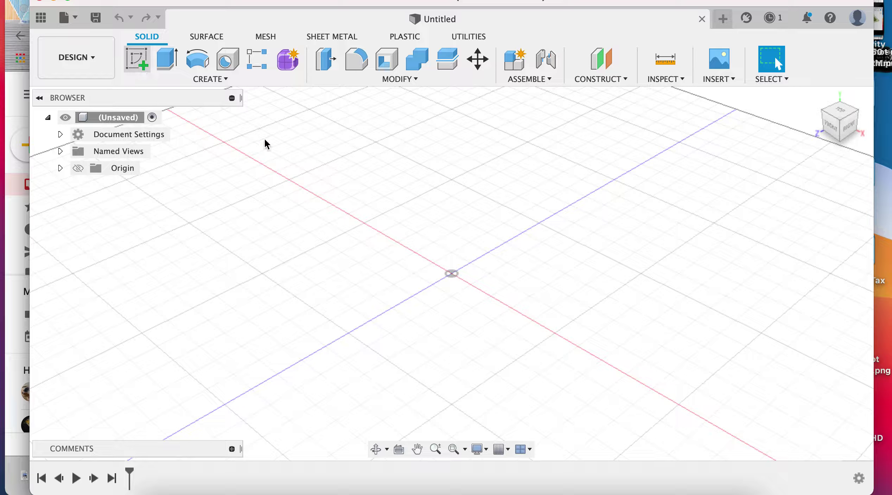
pyautogui.click(455, 306)
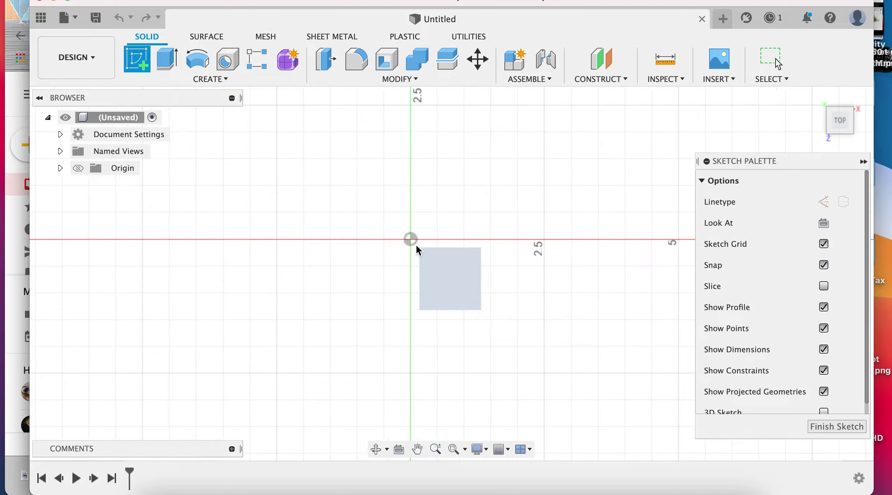
pyautogui.click(167, 59)
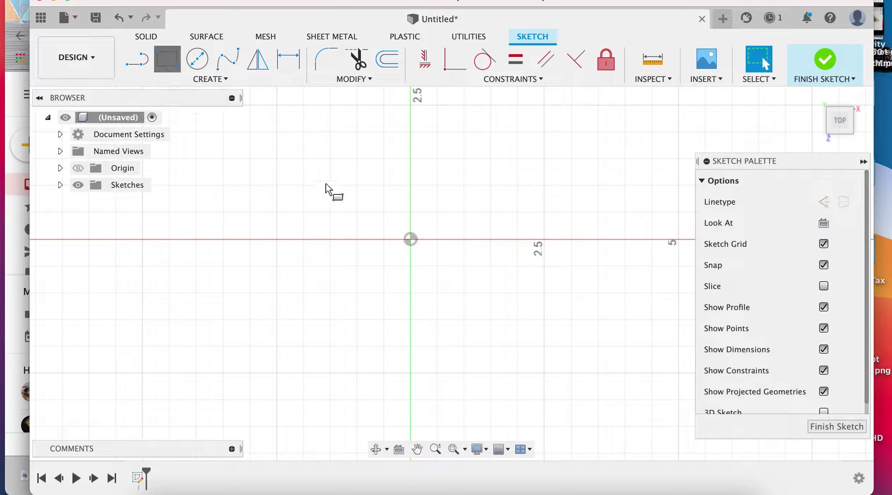
pyautogui.moveTo(390, 237); pyautogui.dragTo(282, 341, button='middle')
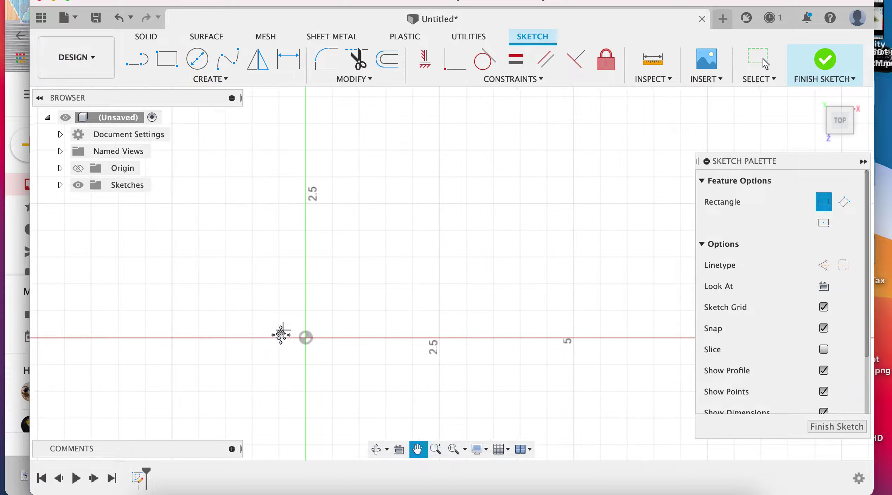
pyautogui.click(303, 343)
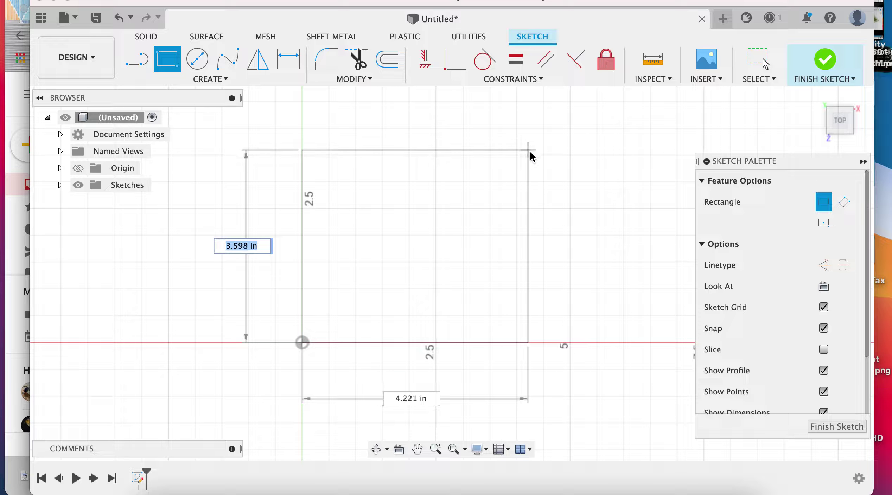
pyautogui.click(544, 159)
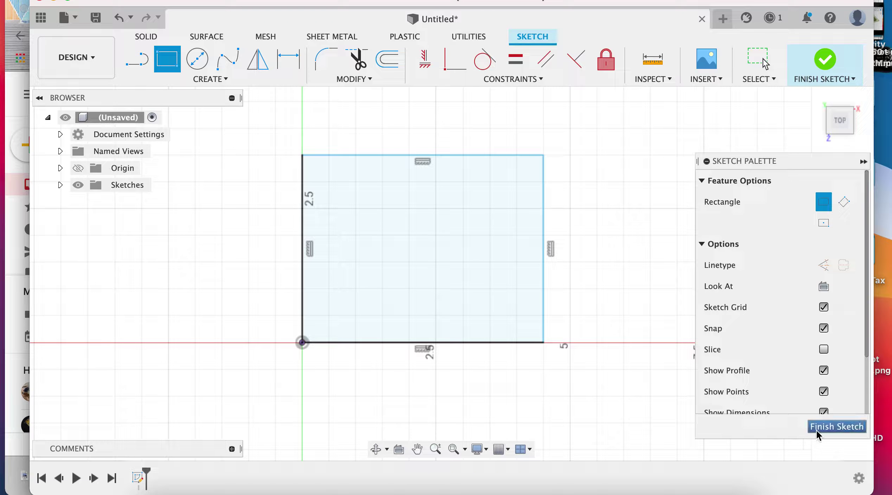
pyautogui.click(707, 63)
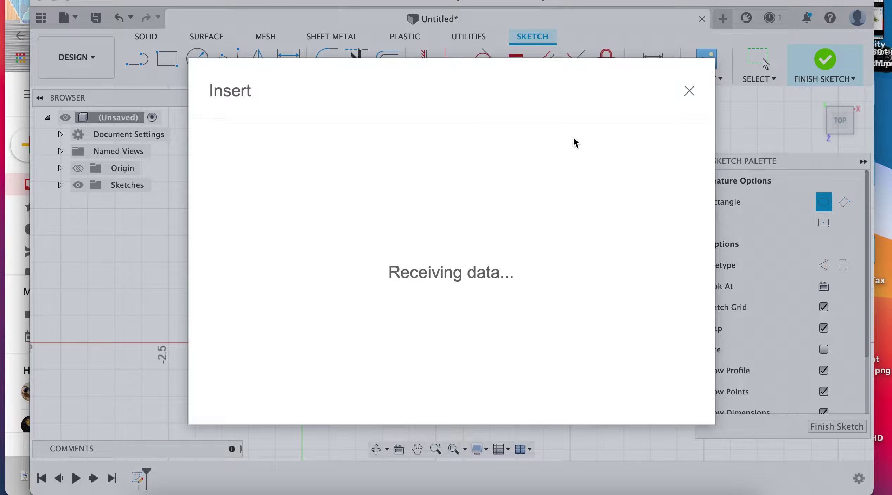
# Load Bike Seat Top.png from the Computer for Object Makers Exercises folder
pyautogui.click(293, 387)
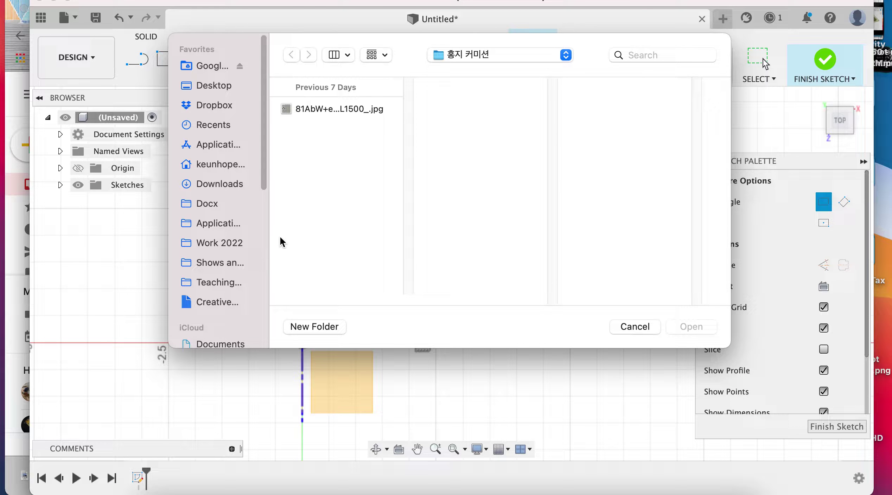
pyautogui.click(235, 255)
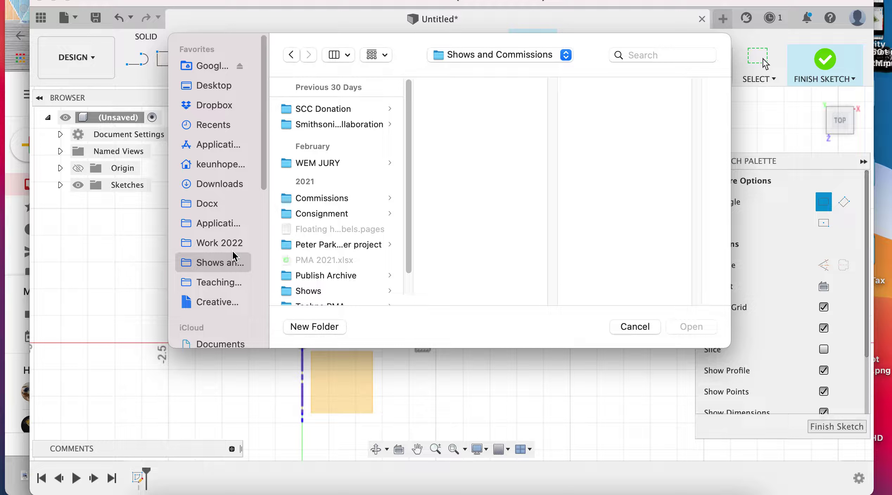
pyautogui.click(228, 284)
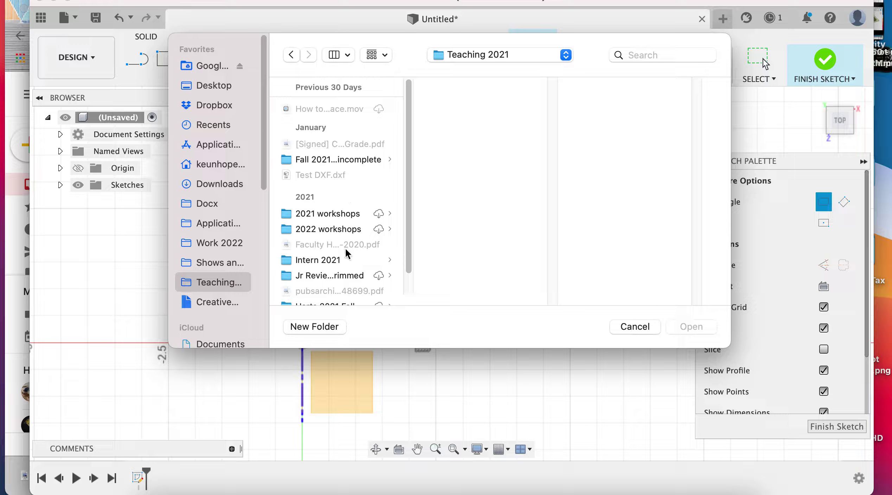
pyautogui.scroll(-2, 346, 252)
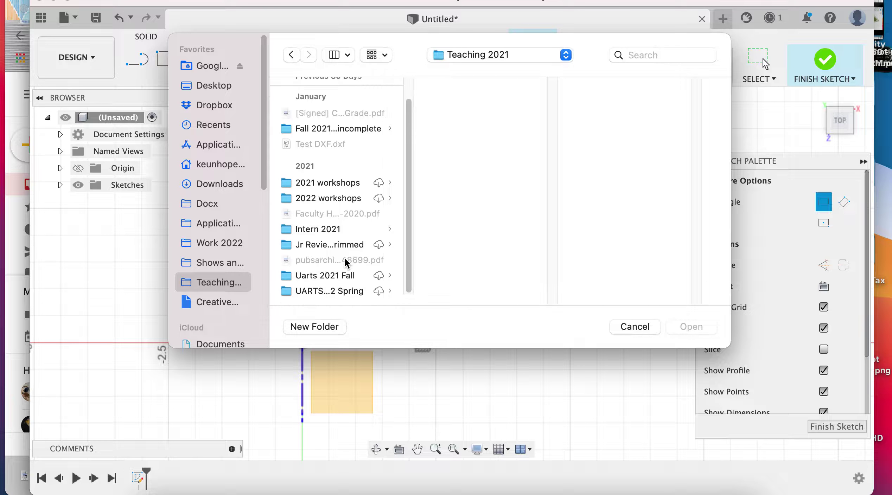
pyautogui.click(348, 293)
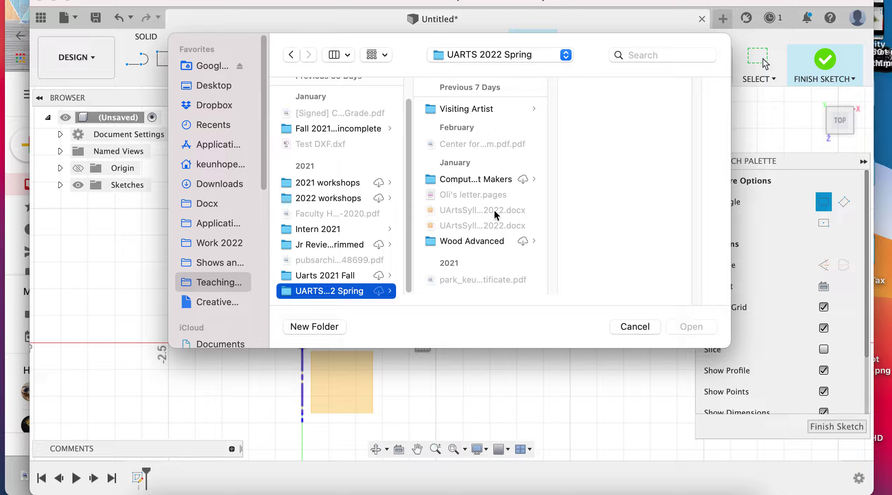
pyautogui.click(491, 243)
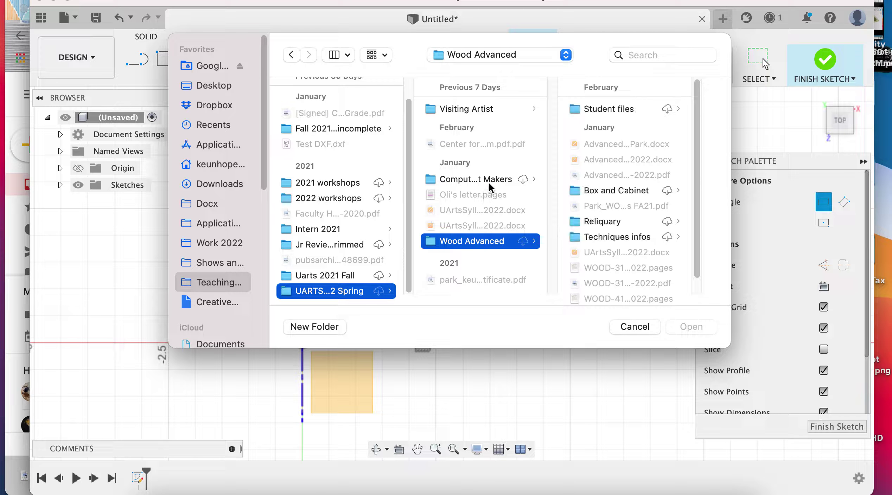
pyautogui.click(514, 178)
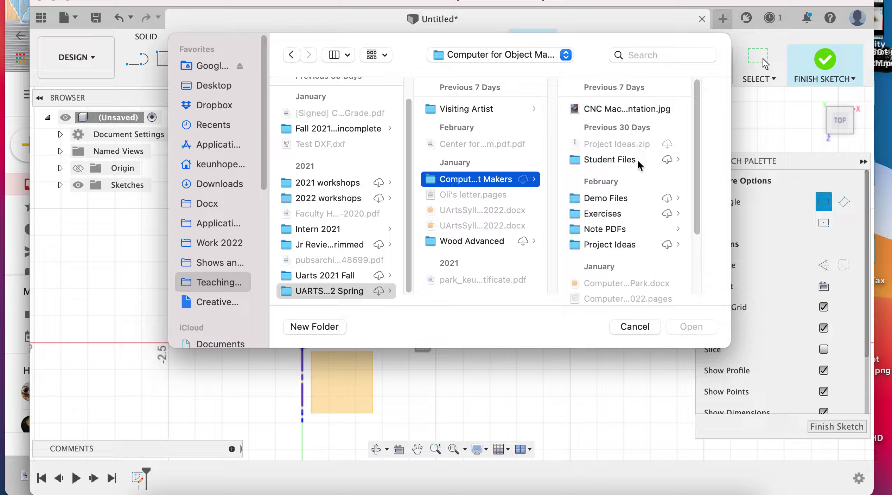
pyautogui.click(630, 199)
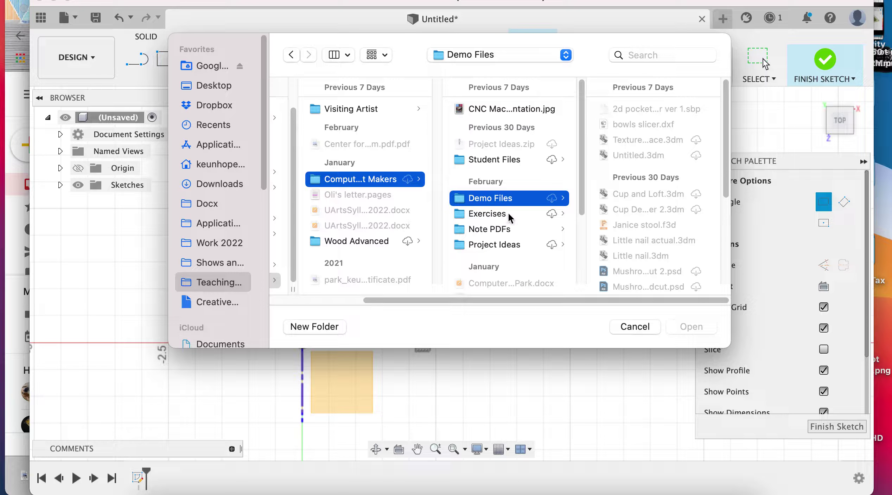
pyautogui.click(508, 213)
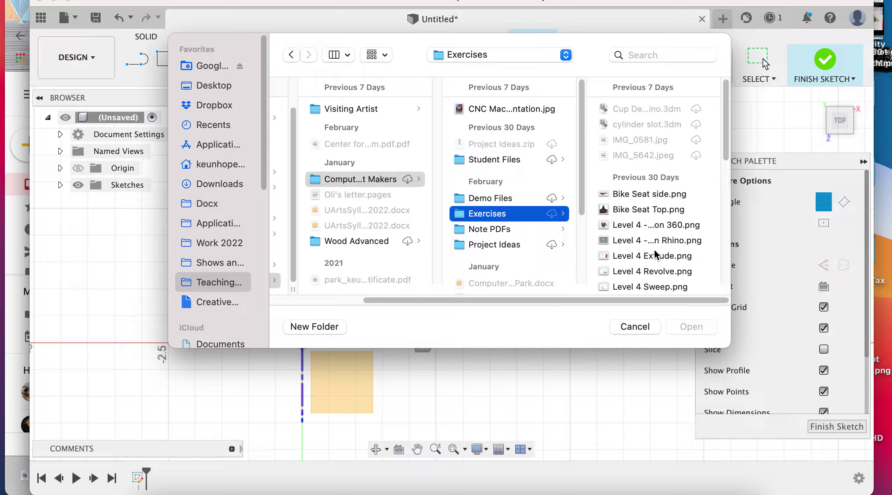
pyautogui.click(654, 210)
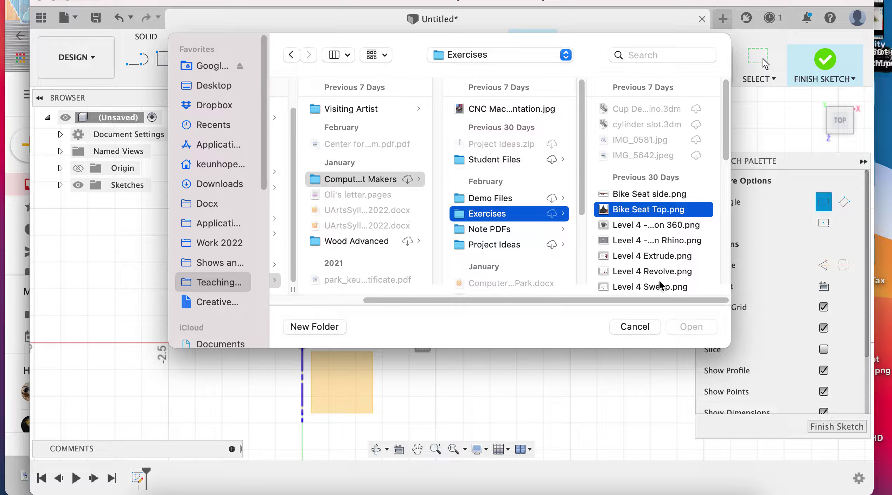
pyautogui.click(690, 328)
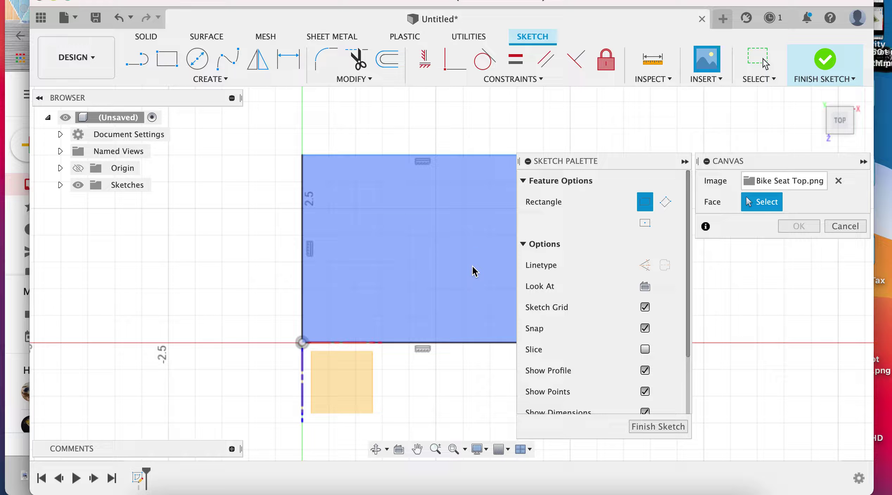
# Place the top image on the rectangle face rotated -90 degrees, then finish the sketch
pyautogui.click(472, 266)
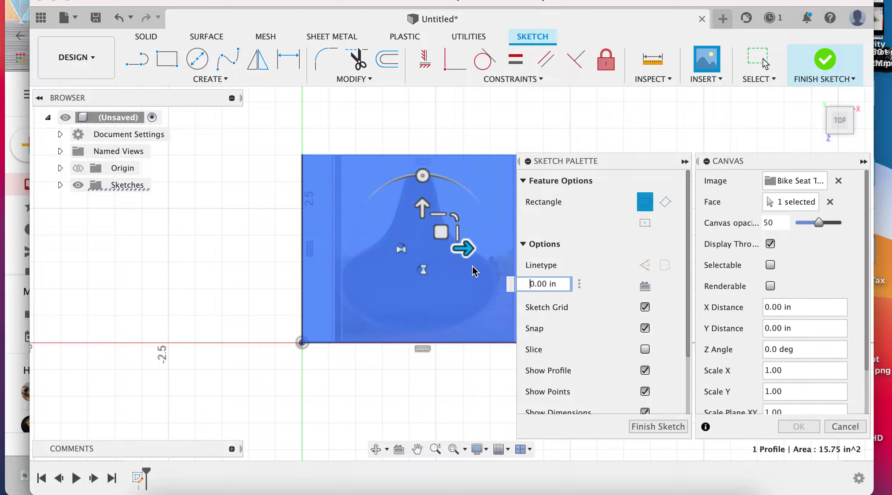
pyautogui.click(424, 175)
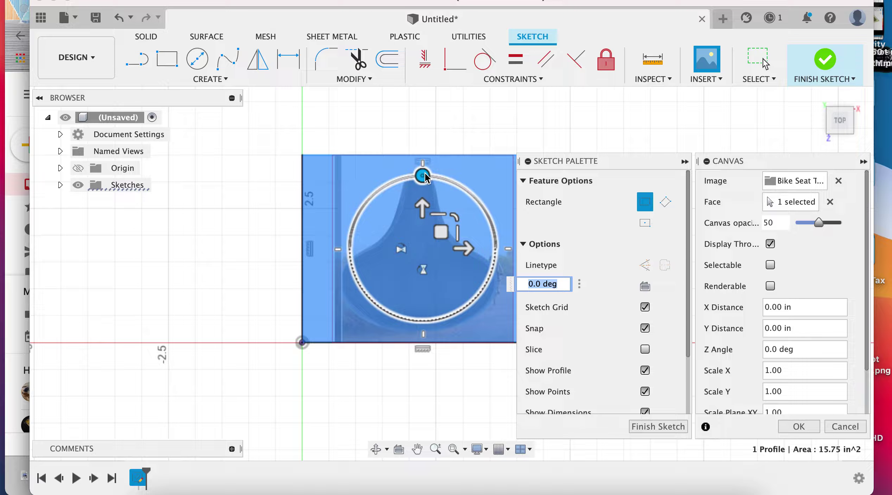
pyautogui.write('-90')
pyautogui.press('Return')
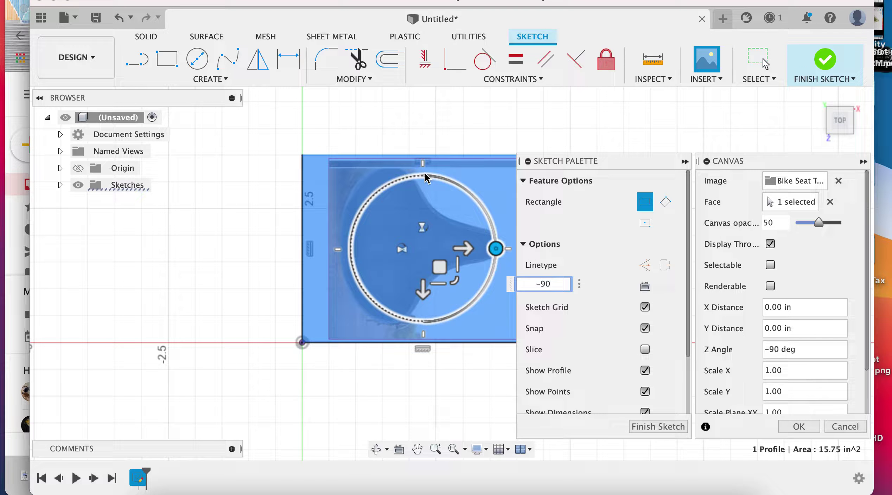
pyautogui.press('Return')
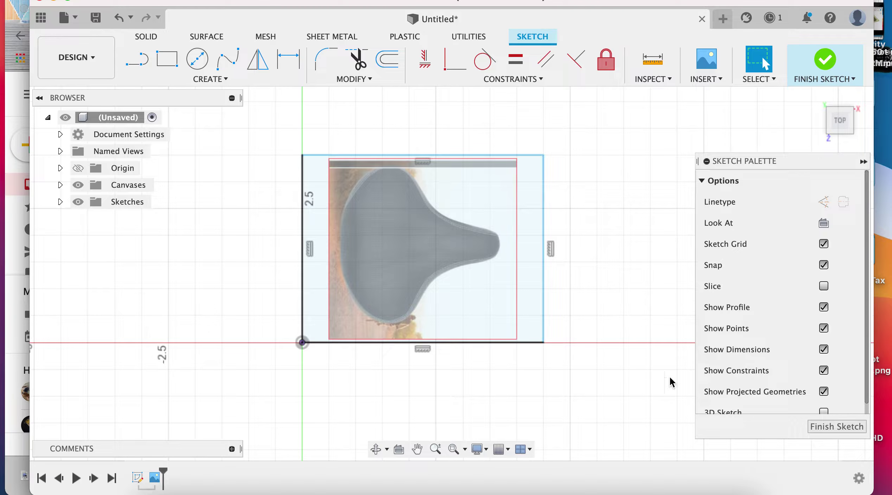
pyautogui.click(805, 427)
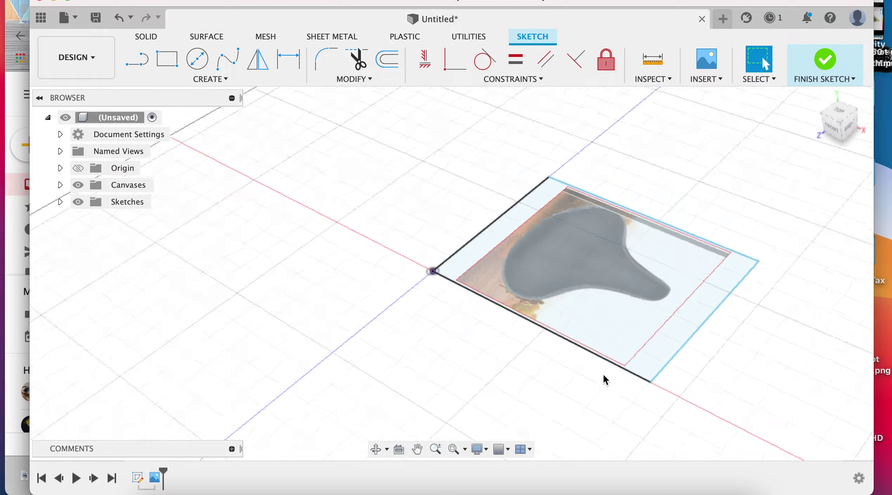
# Sketch a rectangle from the origin on the front vertical plane
pyautogui.click(137, 58)
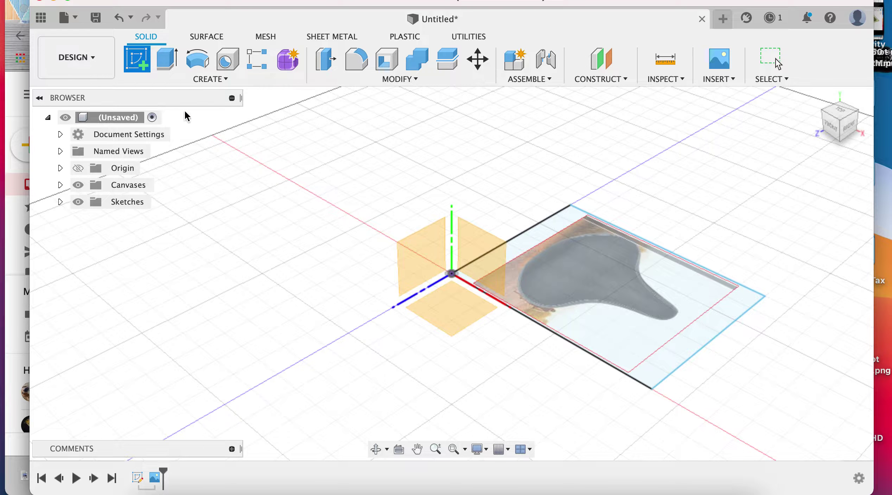
pyautogui.click(481, 246)
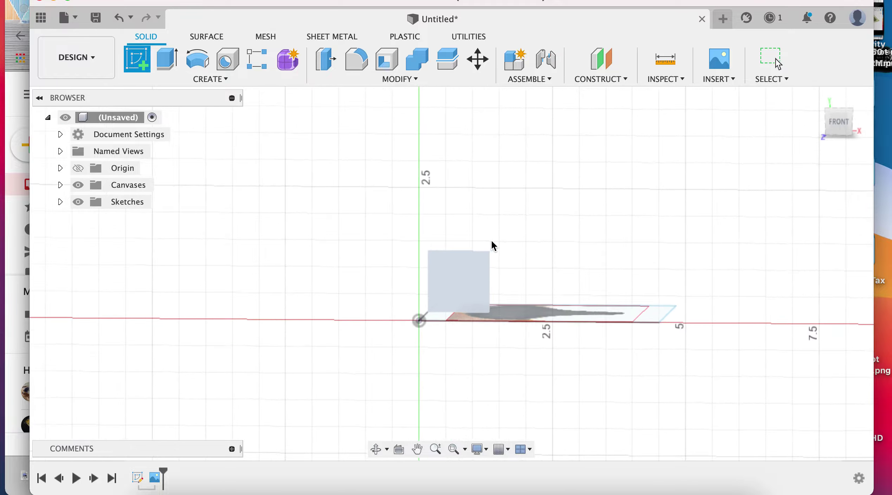
pyautogui.click(170, 66)
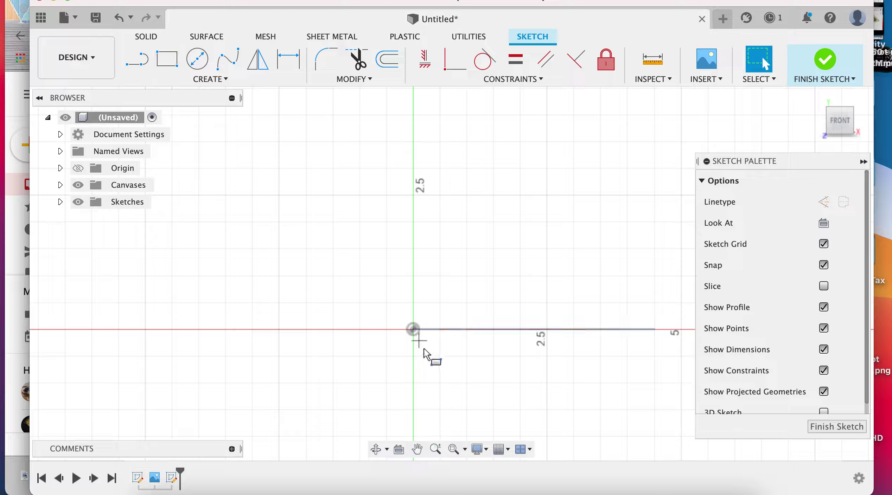
pyautogui.click(413, 329)
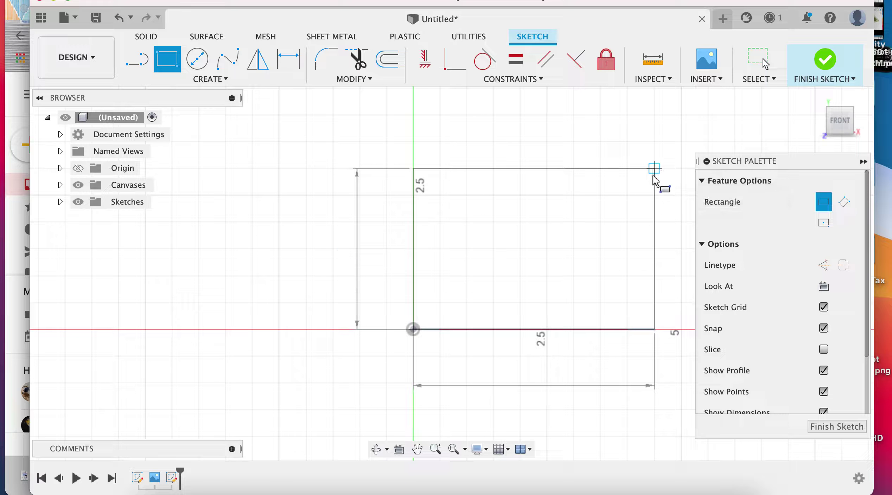
pyautogui.click(655, 169)
# Place Bike Seat side.png as a canvas on that rectangle and finish the sketch
pyautogui.click(707, 59)
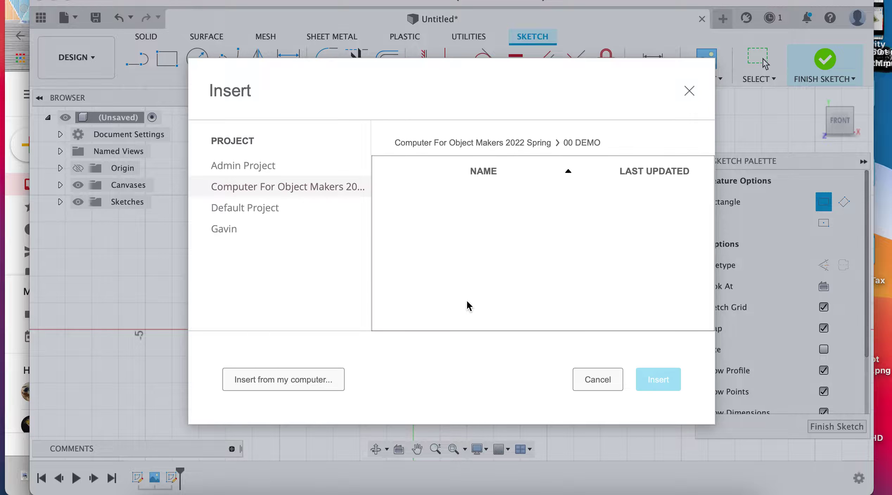
pyautogui.click(307, 380)
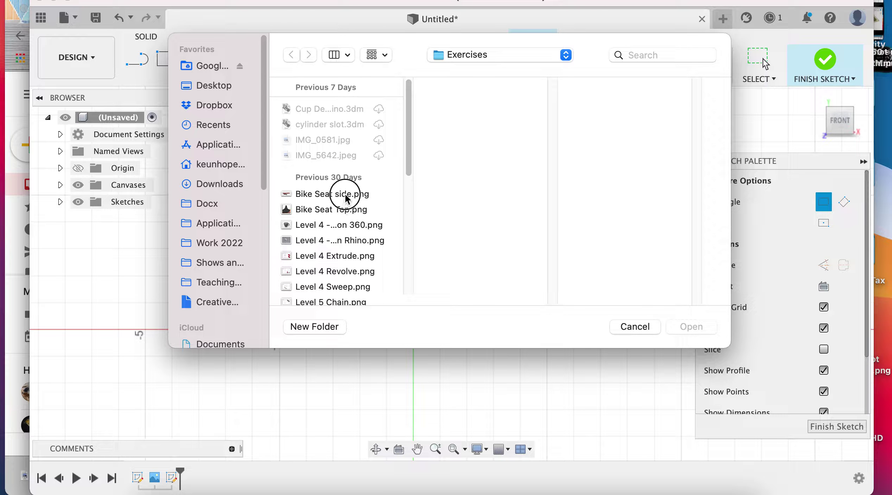
pyautogui.click(347, 195)
pyautogui.click(685, 327)
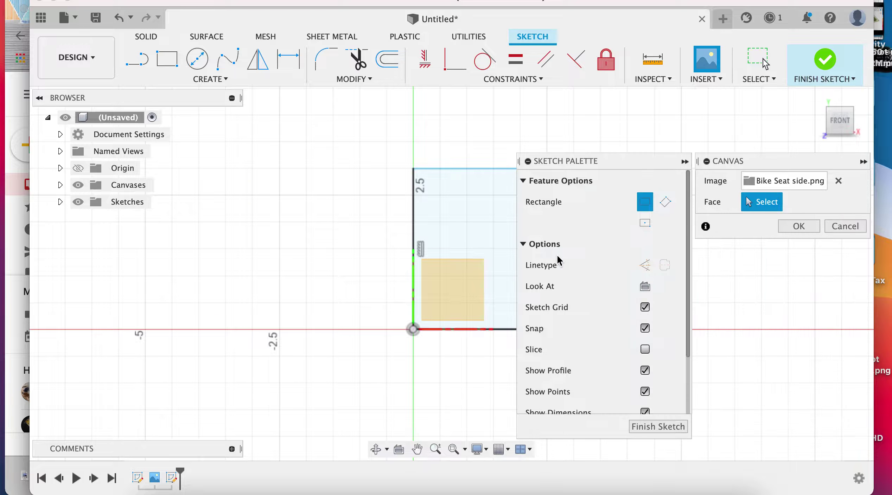
pyautogui.click(471, 245)
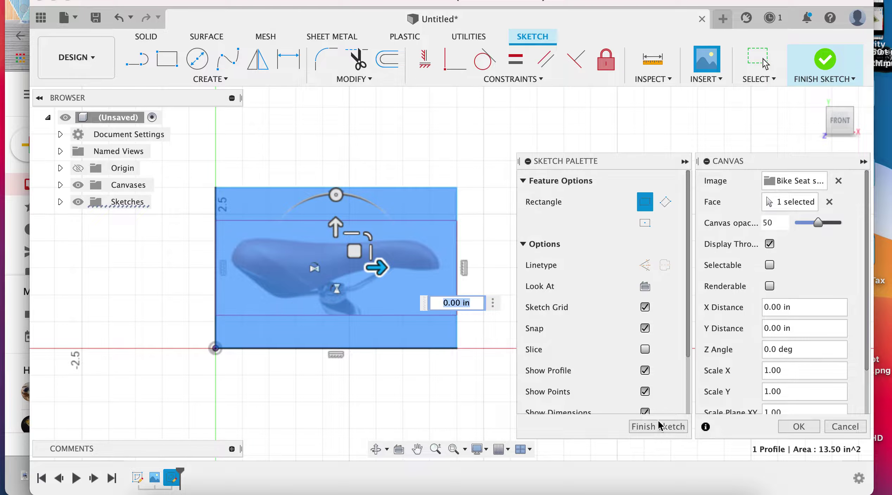
pyautogui.click(812, 429)
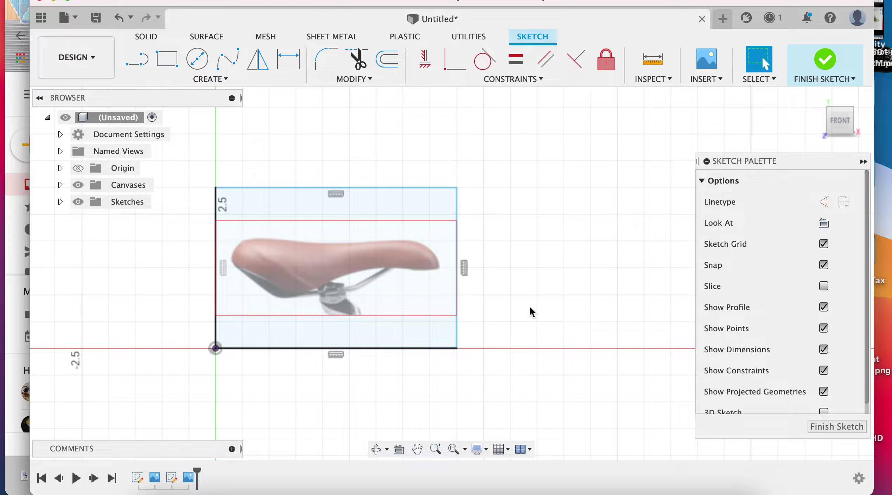
pyautogui.click(836, 430)
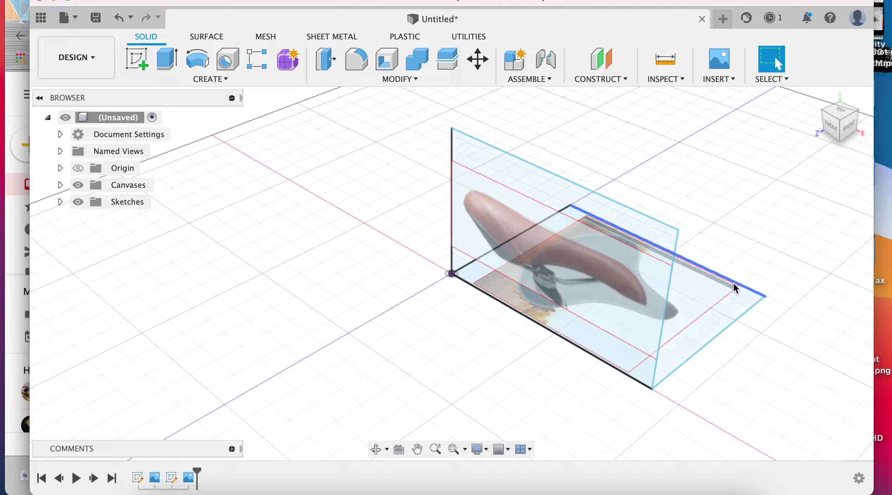
# Select the Bike Seat Top canvas under Canvases, cancel a trial Move, and show its actions
pyautogui.moveTo(667, 212); pyautogui.dragTo(640, 199, button='middle')
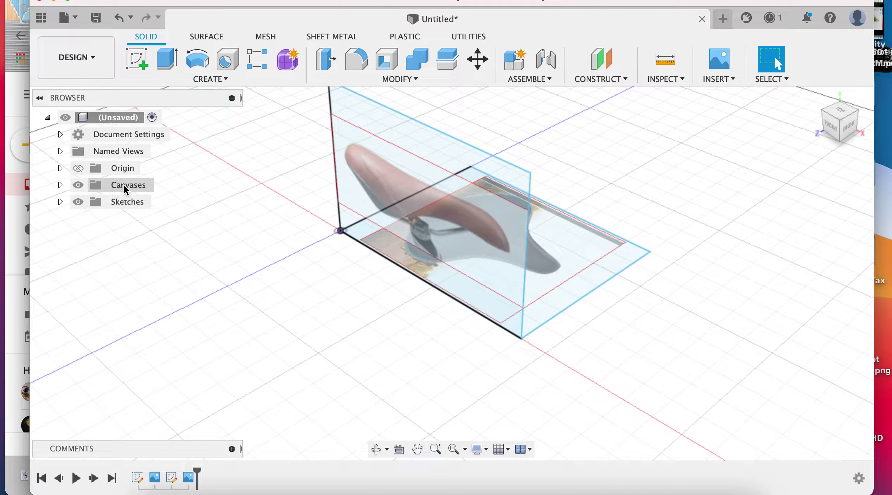
pyautogui.click(61, 186)
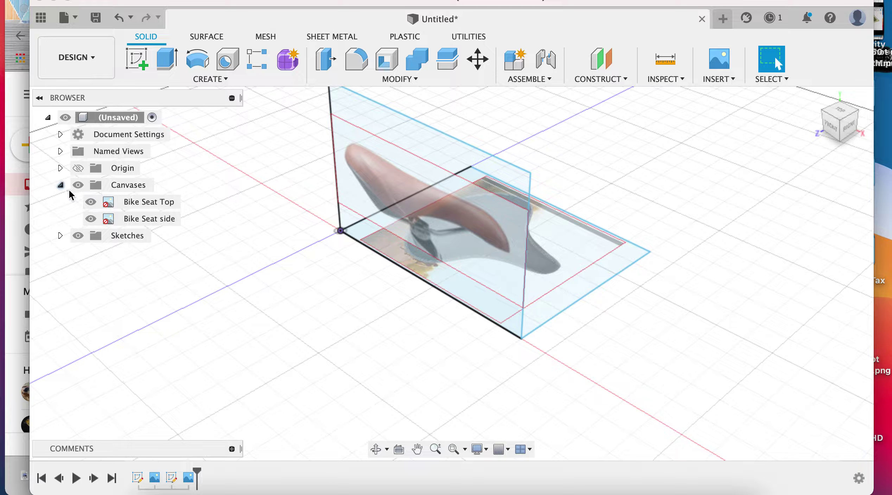
pyautogui.click(141, 202)
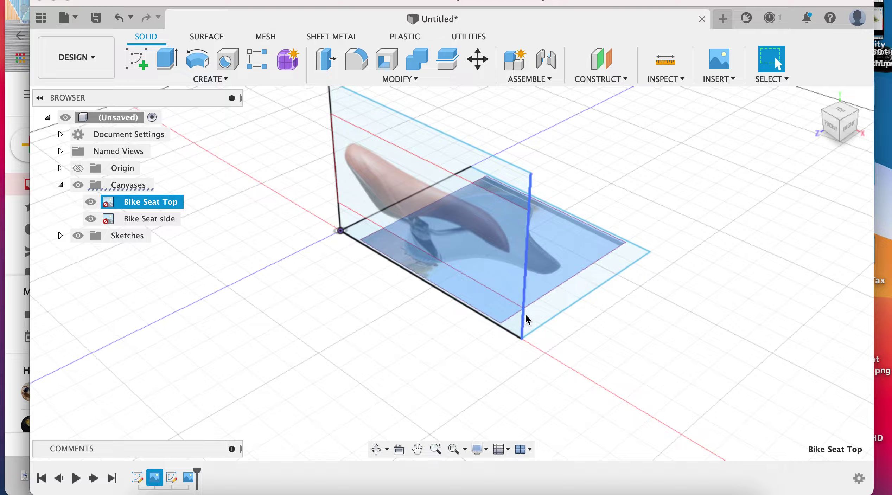
pyautogui.click(479, 60)
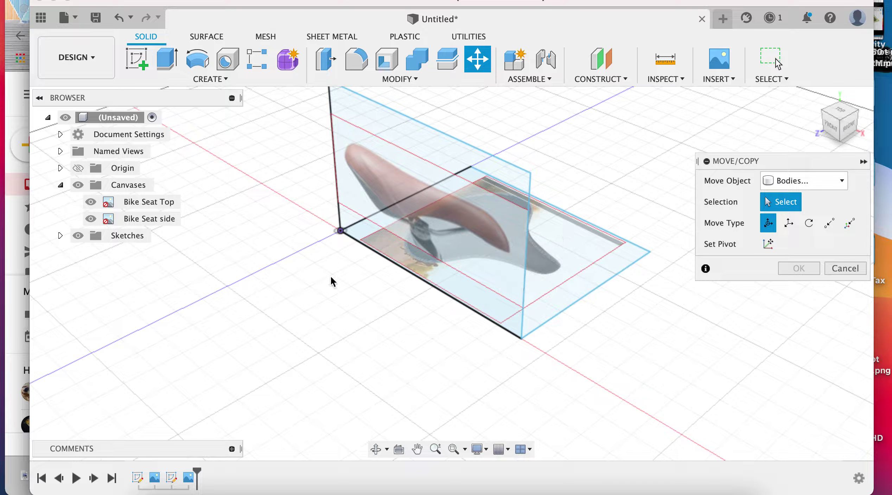
pyautogui.click(839, 274)
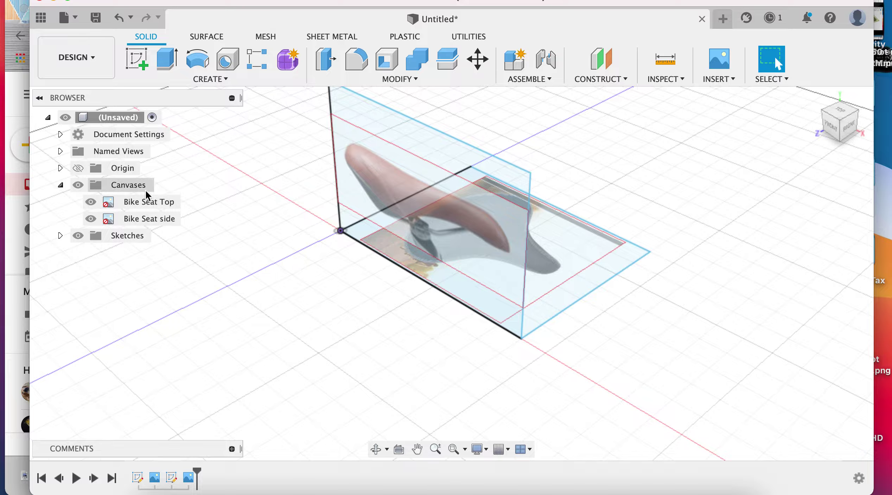
pyautogui.click(154, 204)
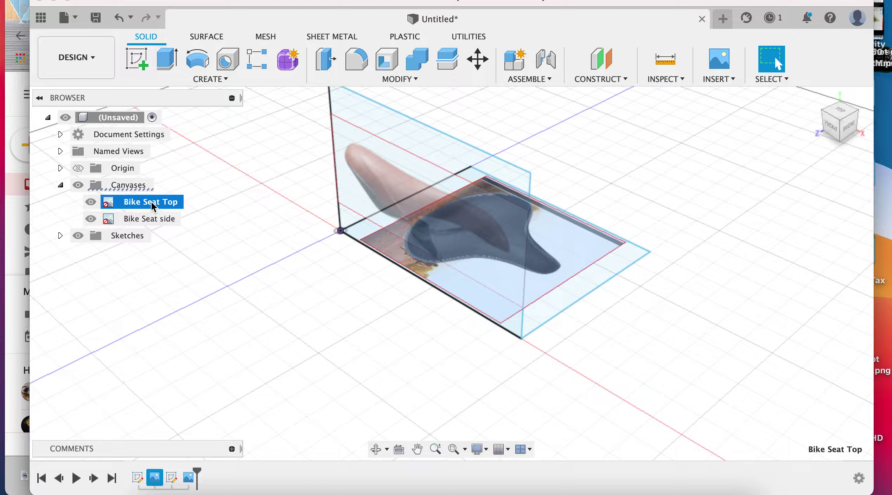
pyautogui.rightClick(148, 208)
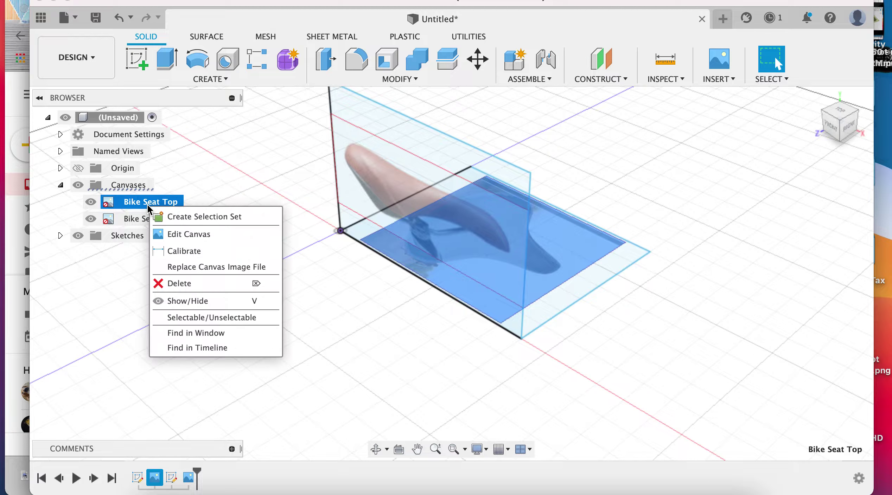
# Edit the Bike Seat Top canvas to a -1.809 in Y offset, checked in orthographic top view
pyautogui.click(174, 235)
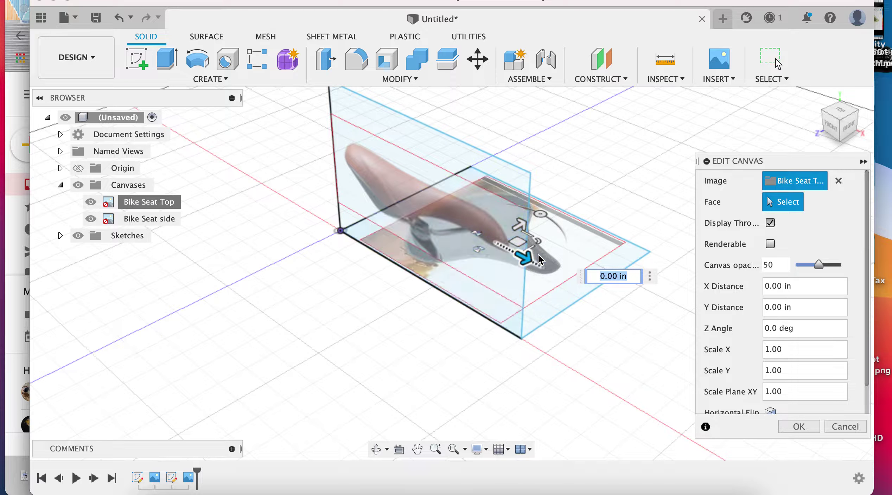
pyautogui.moveTo(523, 229); pyautogui.dragTo(457, 269)
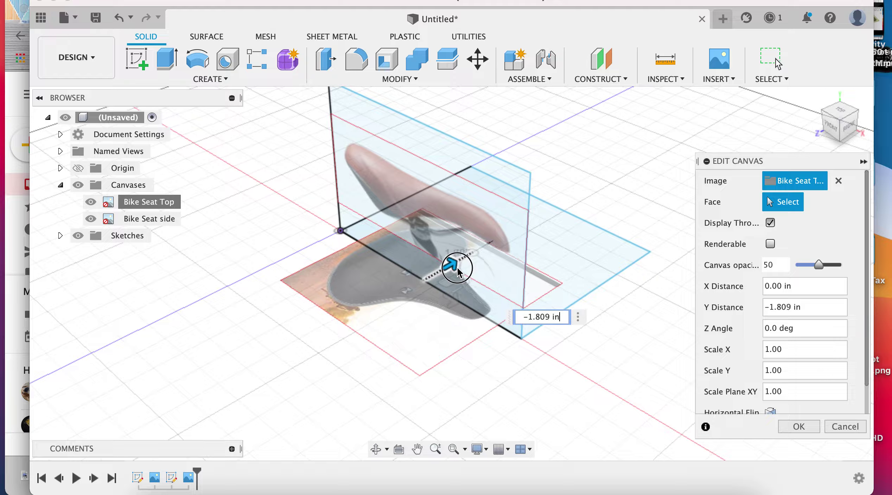
pyautogui.click(836, 116)
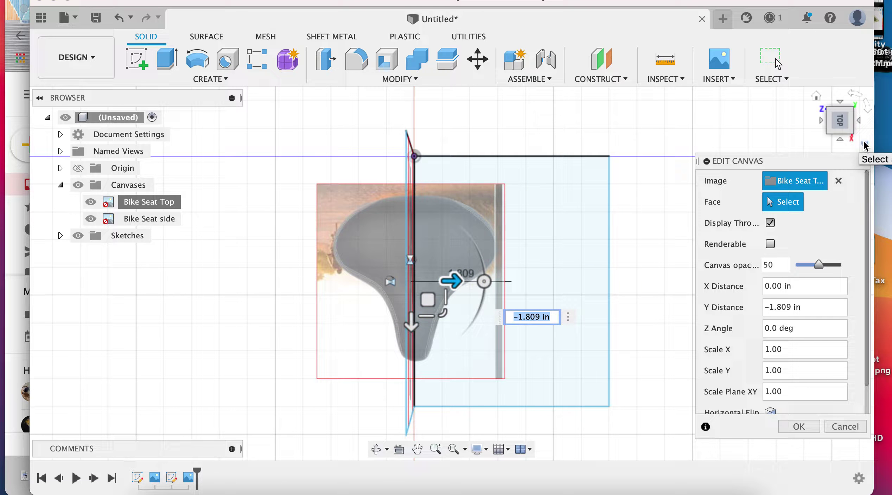
pyautogui.click(865, 145)
pyautogui.click(761, 171)
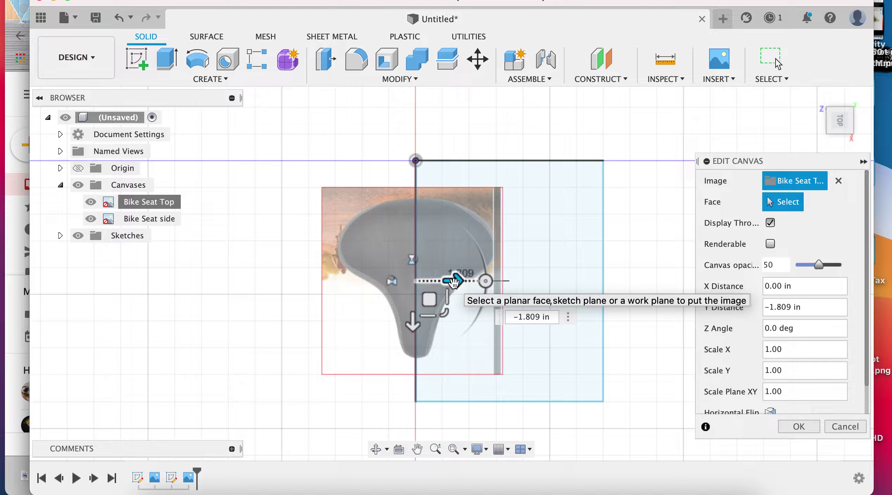
pyautogui.moveTo(840, 120)
pyautogui.click(816, 100)
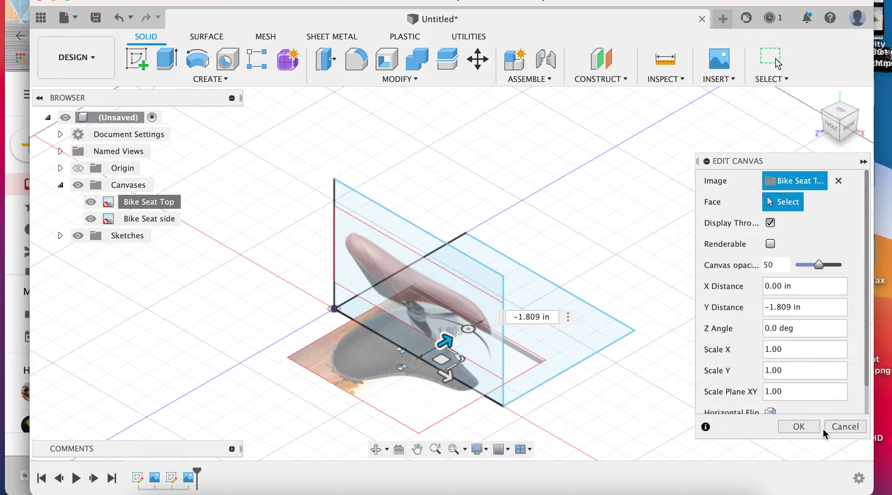
pyautogui.click(809, 428)
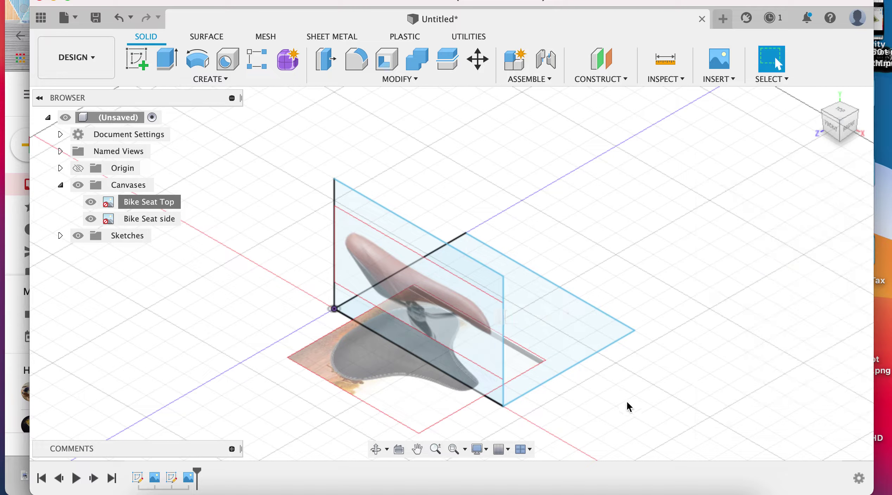
# Edit the Bike Seat side canvas, lowering it to about -1.6 in from the front view
pyautogui.click(146, 220)
pyautogui.rightClick(161, 221)
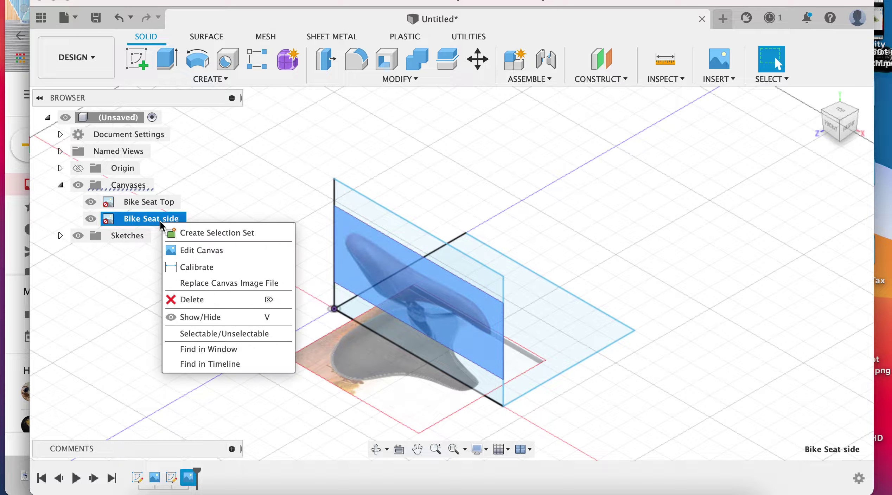
pyautogui.click(187, 250)
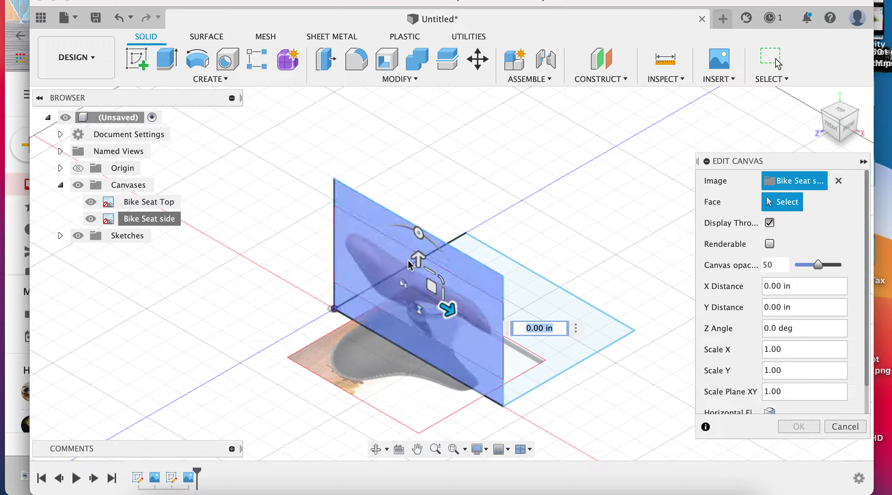
pyautogui.moveTo(418, 260); pyautogui.dragTo(418, 296)
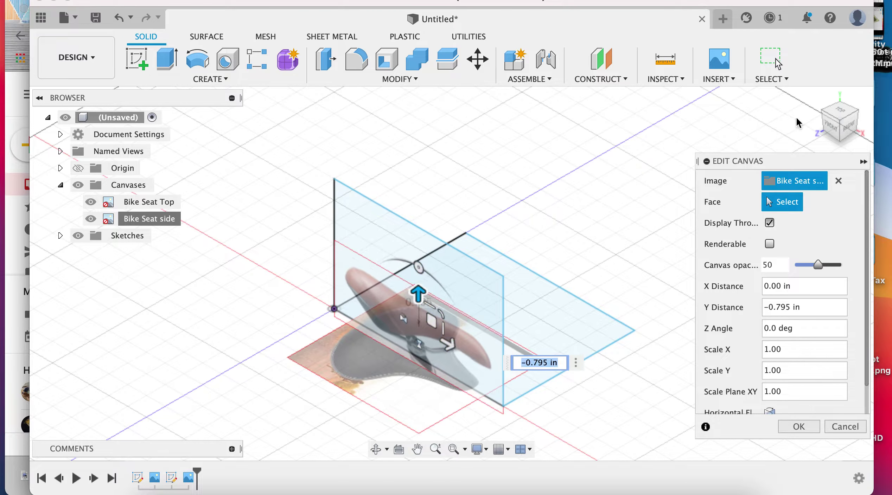
pyautogui.click(832, 127)
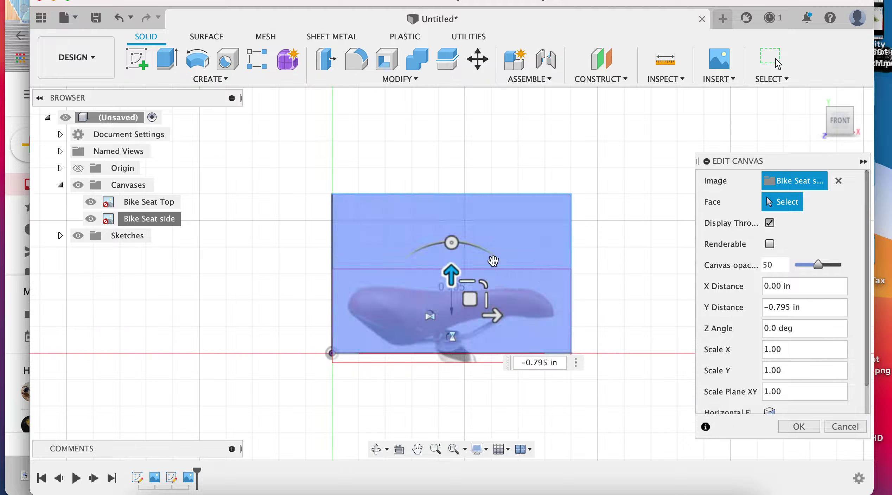
pyautogui.moveTo(452, 272); pyautogui.dragTo(453, 318)
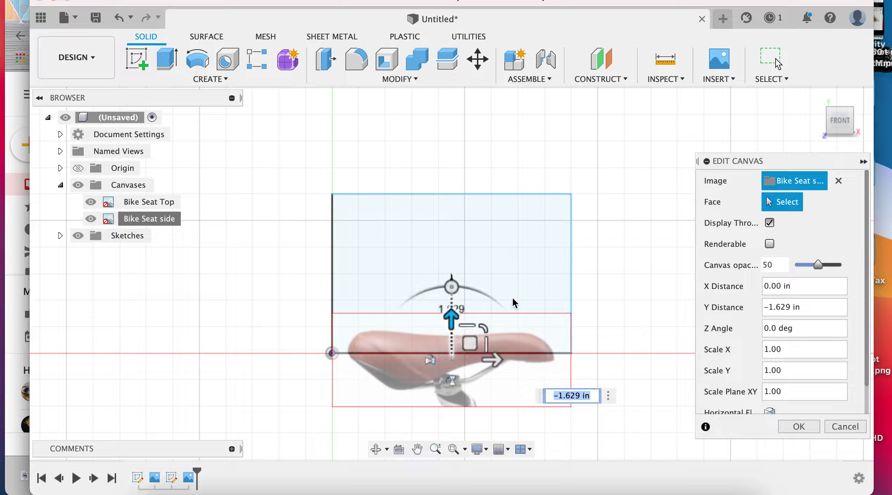
pyautogui.click(816, 95)
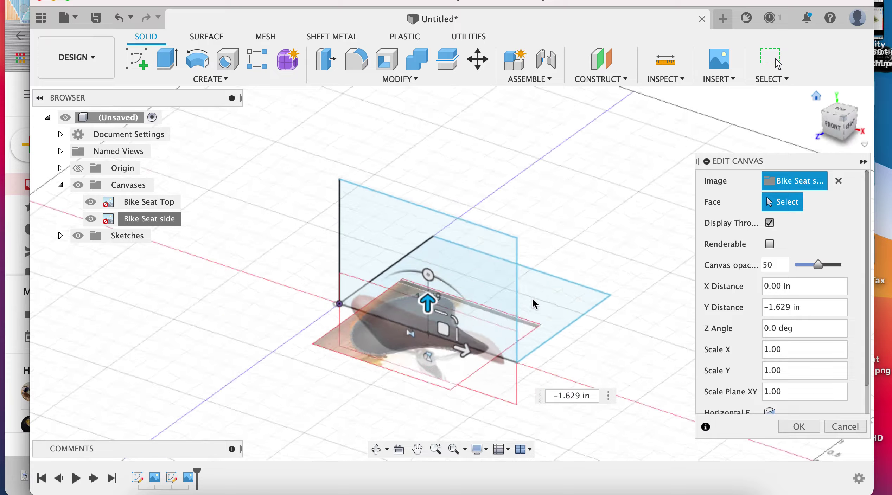
# Narrow the side image's X scale, shift it to 0.03 in X, and confirm the edit
pyautogui.scroll(3, 425, 331)
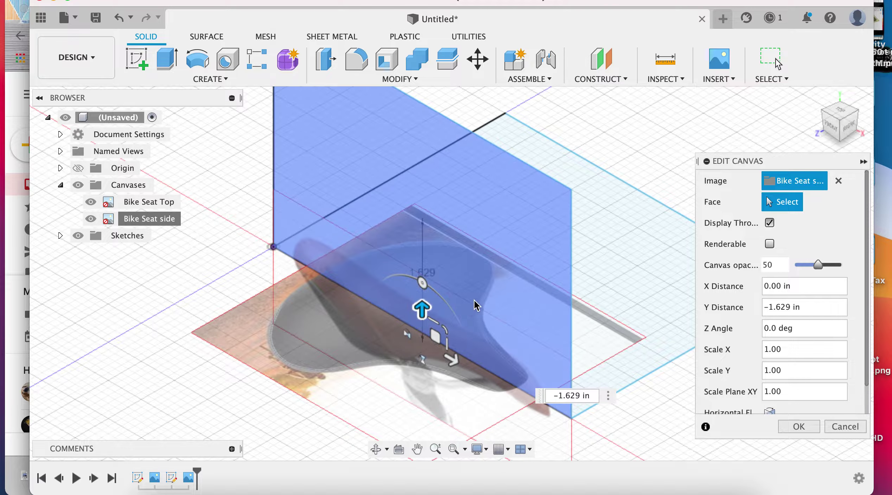
pyautogui.moveTo(475, 306)
pyautogui.keyDown('shift'); pyautogui.mouseDown(button='middle')
pyautogui.moveTo(492, 255)
pyautogui.moveTo(548, 229)
pyautogui.moveTo(478, 282)
pyautogui.mouseUp(button='middle'); pyautogui.keyUp('shift')
pyautogui.moveTo(475, 276); pyautogui.dragTo(479, 298)
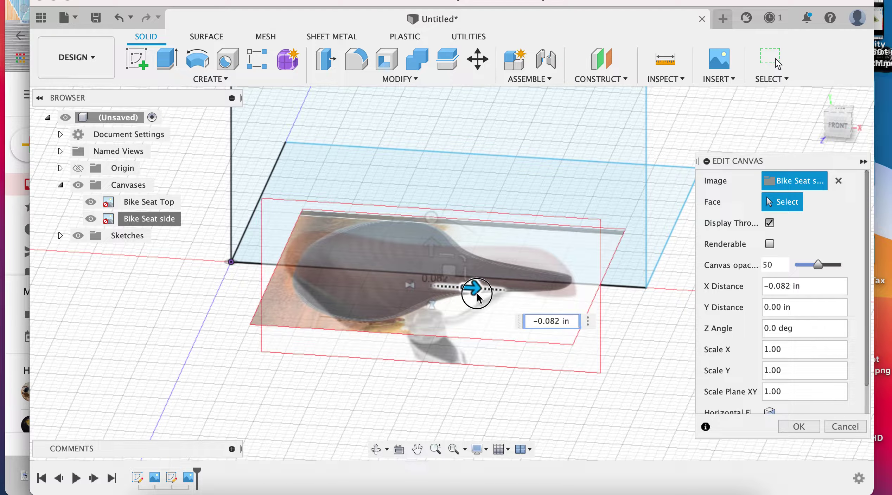
pyautogui.moveTo(584, 248)
pyautogui.keyDown('shift'); pyautogui.mouseDown(button='middle')
pyautogui.moveTo(593, 222)
pyautogui.moveTo(588, 233)
pyautogui.mouseUp(button='middle'); pyautogui.keyUp('shift')
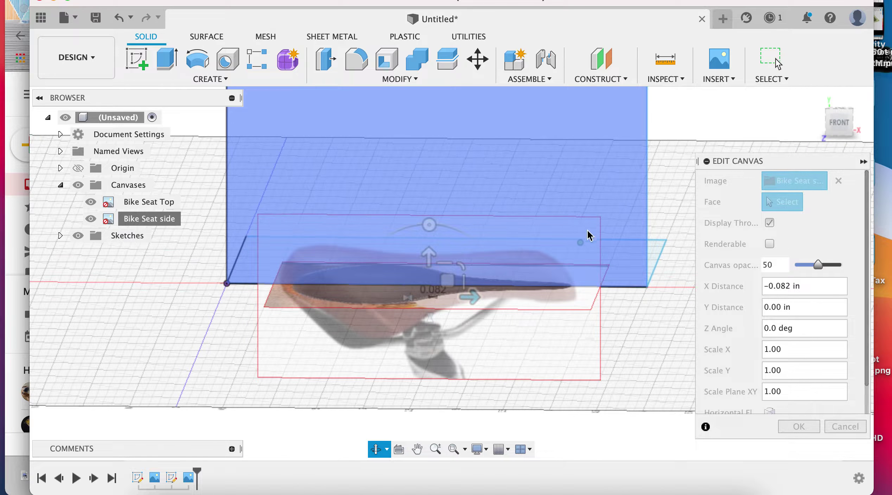
pyautogui.moveTo(463, 282); pyautogui.dragTo(462, 297)
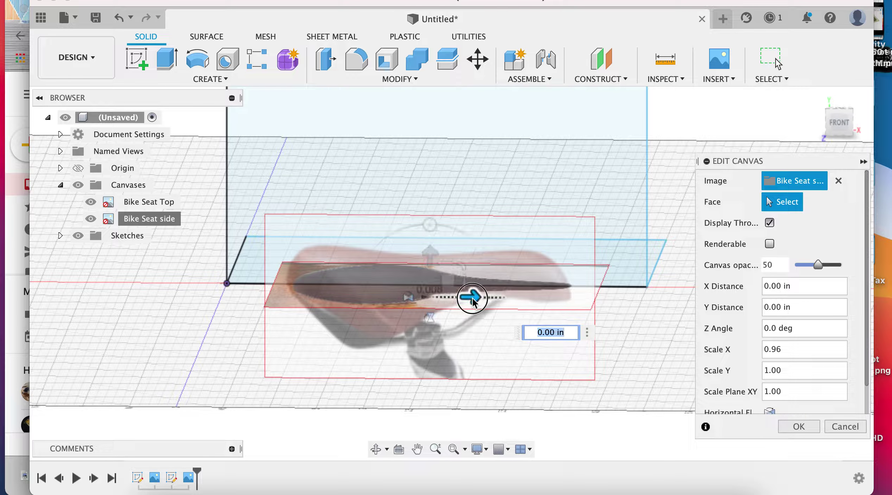
pyautogui.moveTo(472, 302); pyautogui.dragTo(472, 299)
pyautogui.moveTo(566, 244)
pyautogui.keyDown('shift'); pyautogui.mouseDown(button='middle')
pyautogui.moveTo(559, 260)
pyautogui.moveTo(568, 257)
pyautogui.moveTo(521, 292)
pyautogui.moveTo(444, 274)
pyautogui.mouseUp(button='middle'); pyautogui.keyUp('shift')
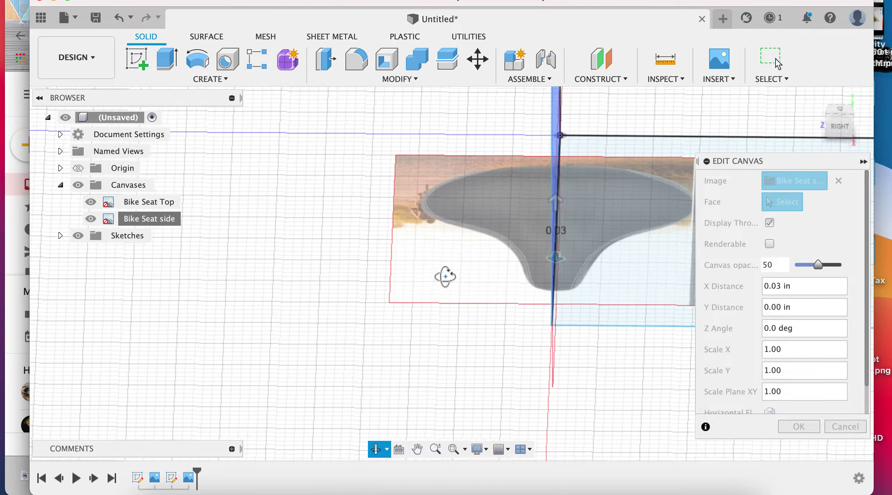
pyautogui.click(795, 428)
pyautogui.moveTo(450, 234)
pyautogui.keyDown('shift'); pyautogui.mouseDown(button='middle')
pyautogui.moveTo(524, 237)
pyautogui.moveTo(431, 243)
pyautogui.moveTo(352, 267)
pyautogui.mouseUp(button='middle'); pyautogui.keyUp('shift')
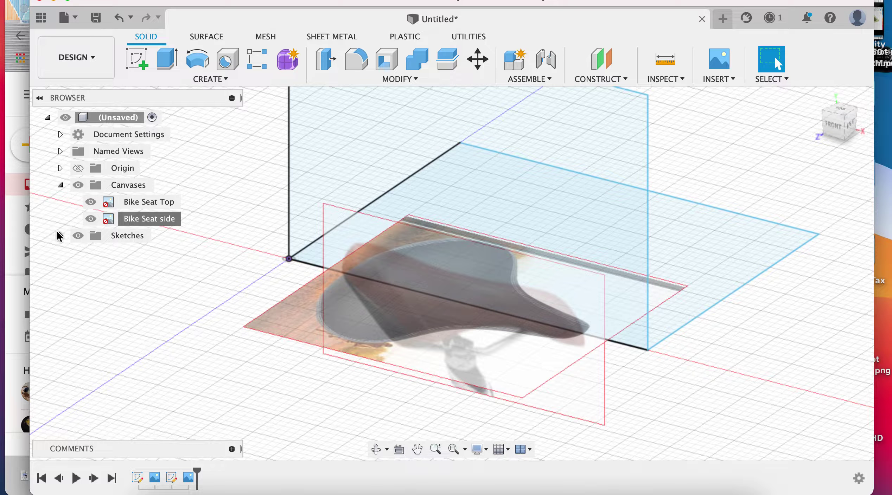
# Hide Sketch1 and Sketch2 in the browser
pyautogui.click(59, 236)
pyautogui.click(90, 253)
pyautogui.click(91, 271)
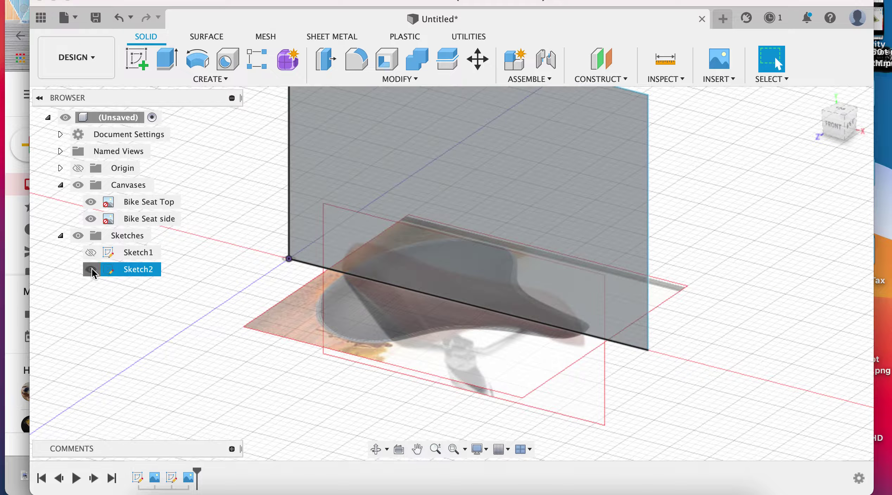
pyautogui.scroll(2, 482, 319)
pyautogui.scroll(4, 490, 319)
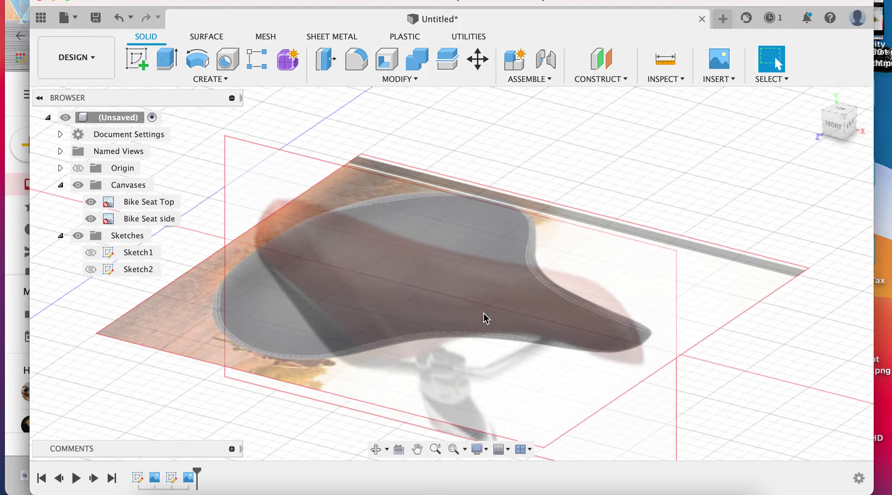
# Start a T-spline box on the ground plane with a 3.00 by 2.80 in footprint centred at the origin
pyautogui.click(290, 66)
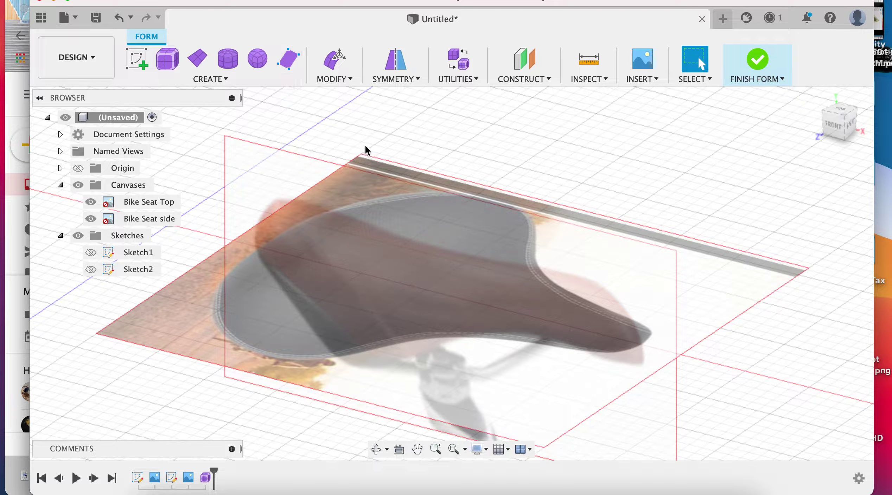
pyautogui.click(168, 65)
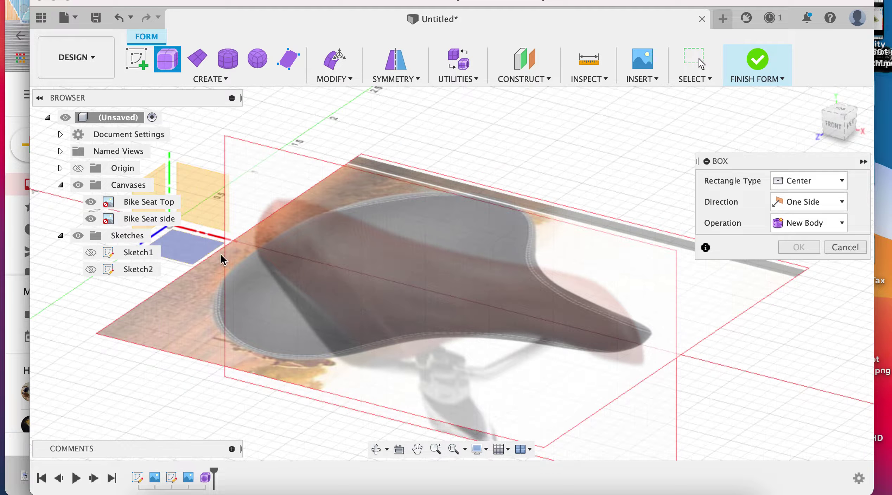
pyautogui.click(184, 251)
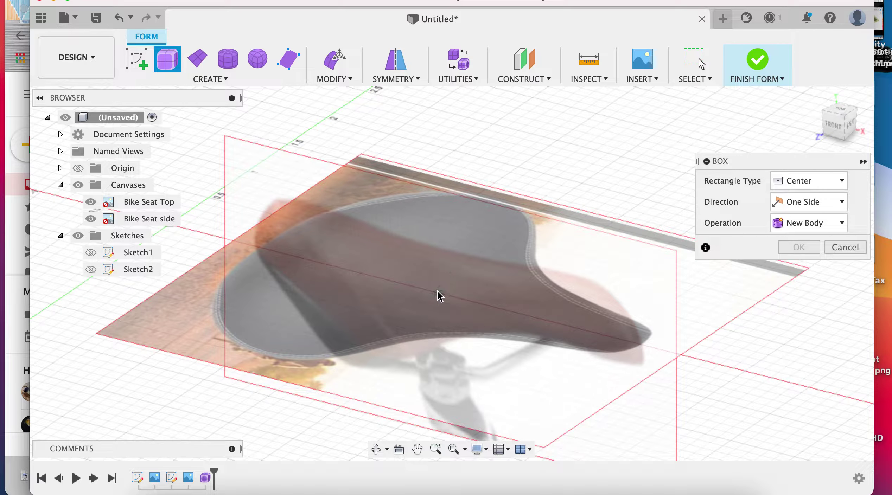
pyautogui.moveTo(657, 155)
pyautogui.keyDown('shift'); pyautogui.mouseDown(button='middle')
pyautogui.moveTo(618, 200)
pyautogui.moveTo(667, 185)
pyautogui.mouseUp(button='middle'); pyautogui.keyUp('shift')
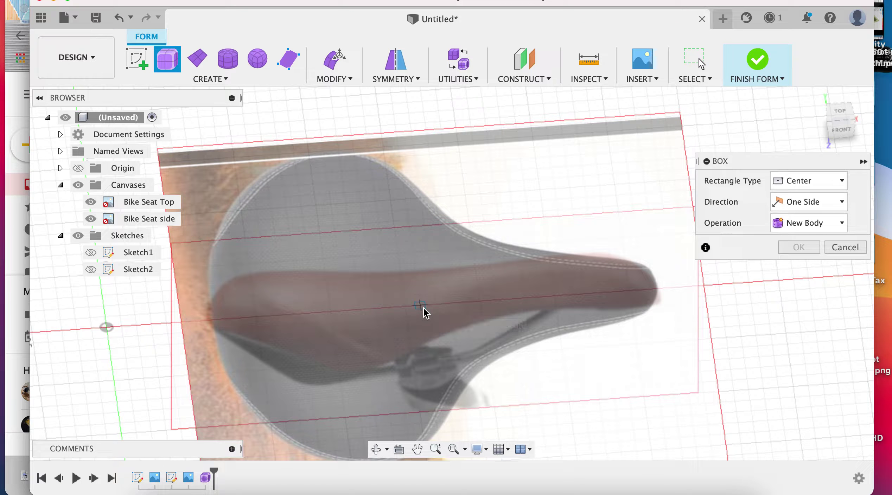
pyautogui.click(424, 308)
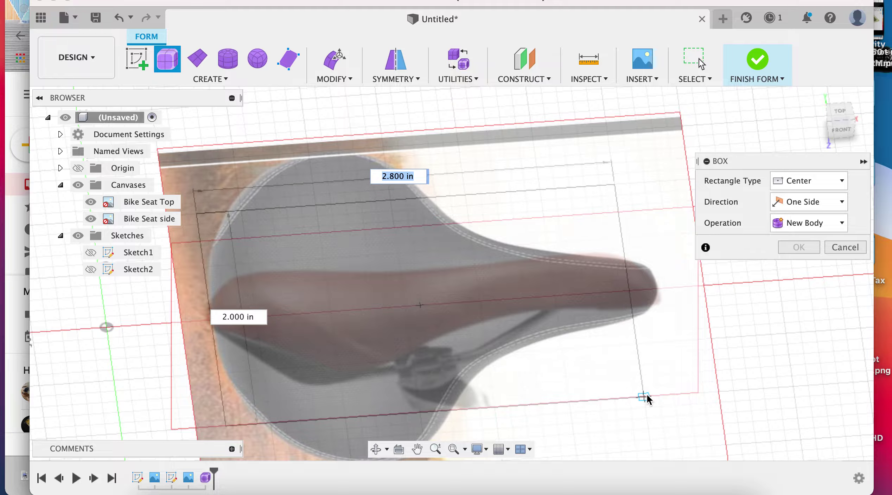
pyautogui.scroll(-2, 648, 397)
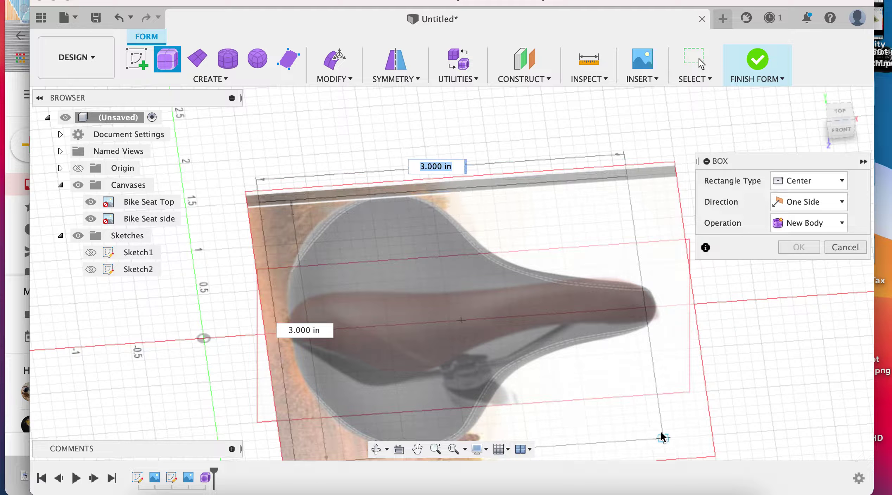
pyautogui.click(661, 435)
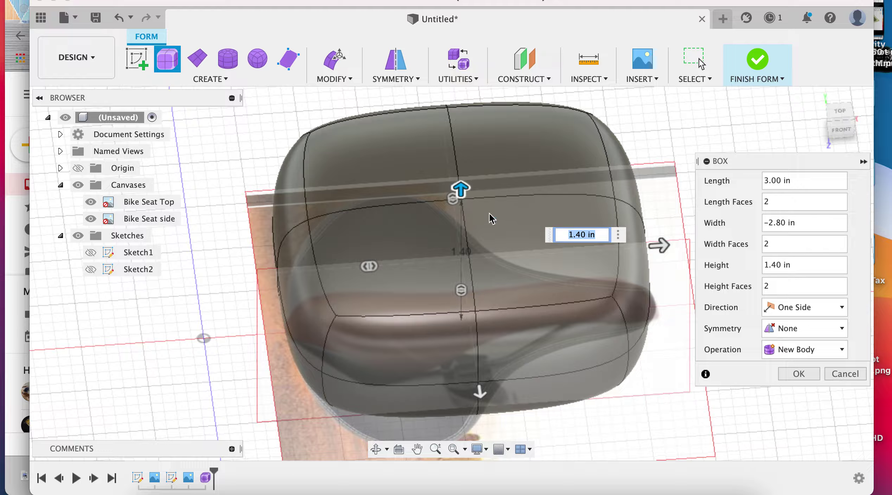
# Create the 1.40 in high box with 7 length, 4 width and 3 height faces
pyautogui.click(806, 201)
pyautogui.write('7')
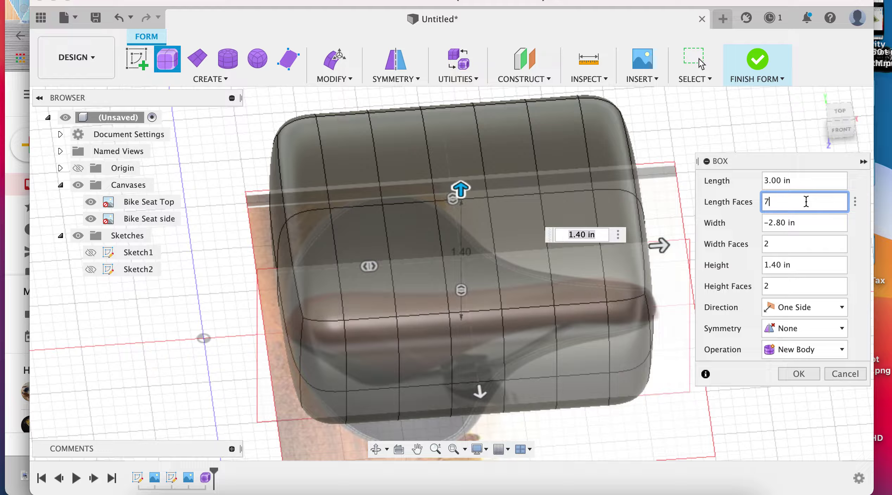
pyautogui.click(780, 289)
pyautogui.write('3')
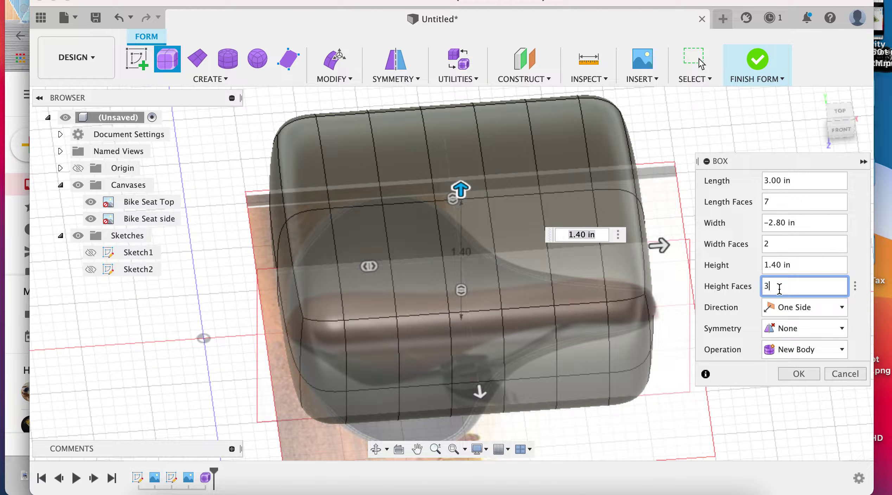
pyautogui.click(781, 246)
pyautogui.write('4')
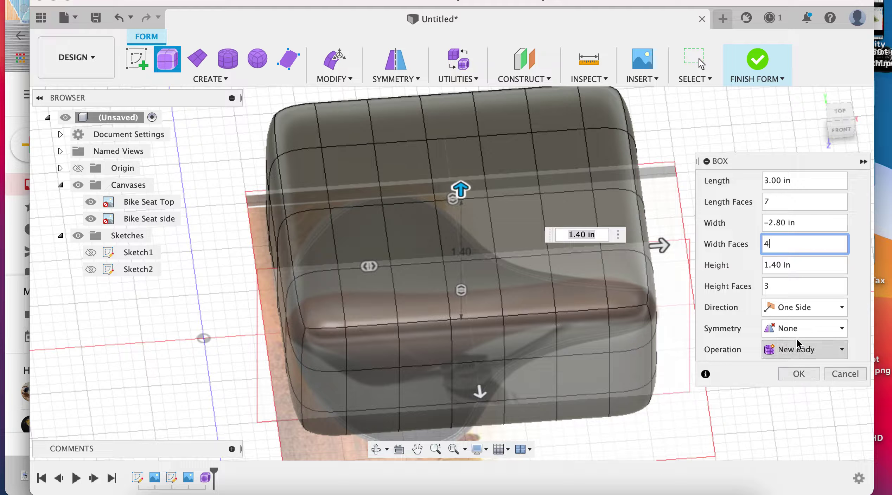
pyautogui.click(805, 375)
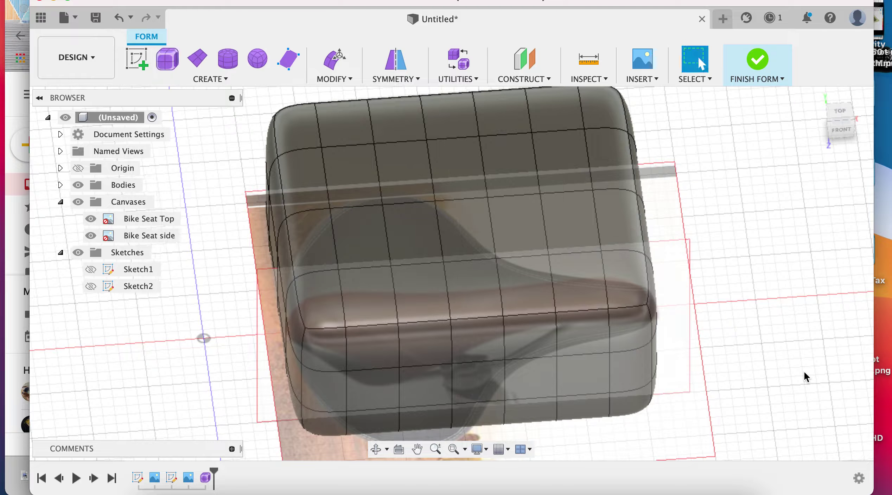
# Add Mirror – Internal symmetry across the box's lengthwise centre and check it from the top view
pyautogui.keyDown('shift'); pyautogui.moveTo(728, 305); pyautogui.dragTo(637, 365, button='middle'); pyautogui.keyUp('shift')
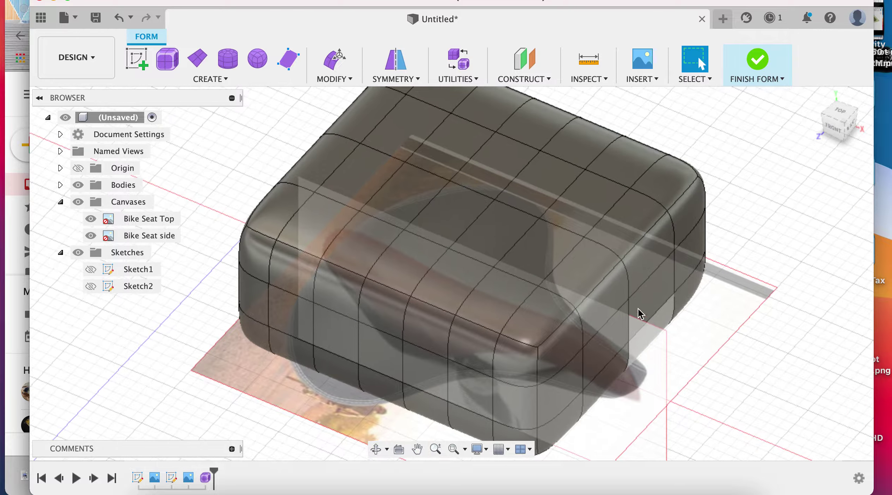
pyautogui.click(391, 83)
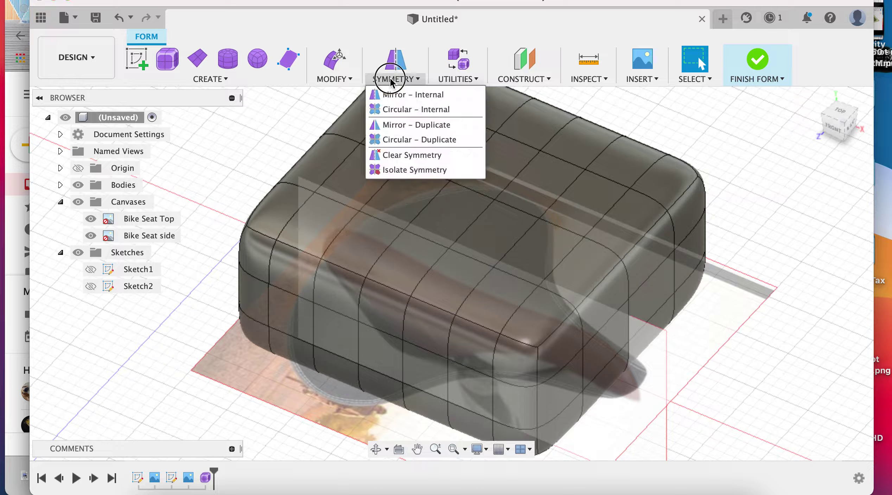
pyautogui.click(395, 94)
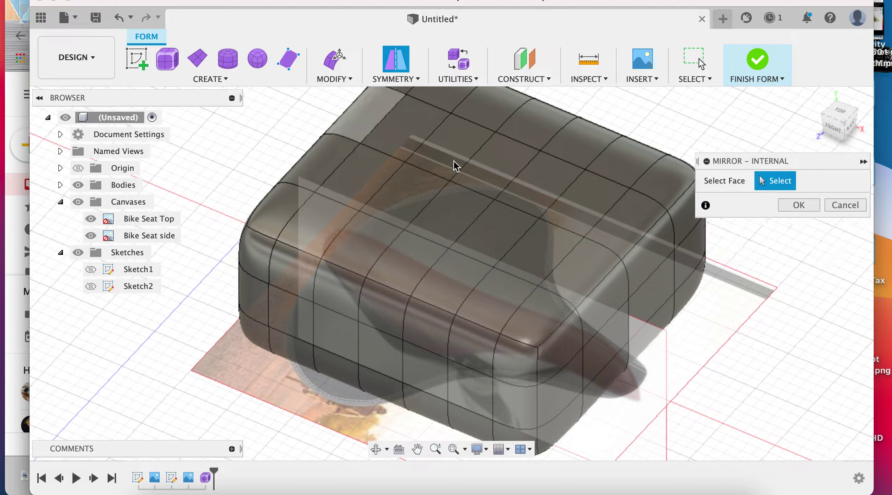
pyautogui.click(585, 271)
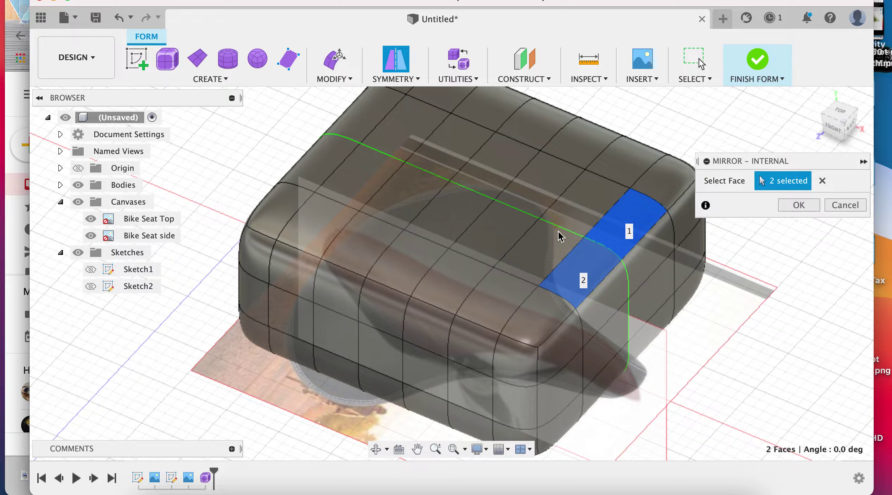
pyautogui.click(780, 207)
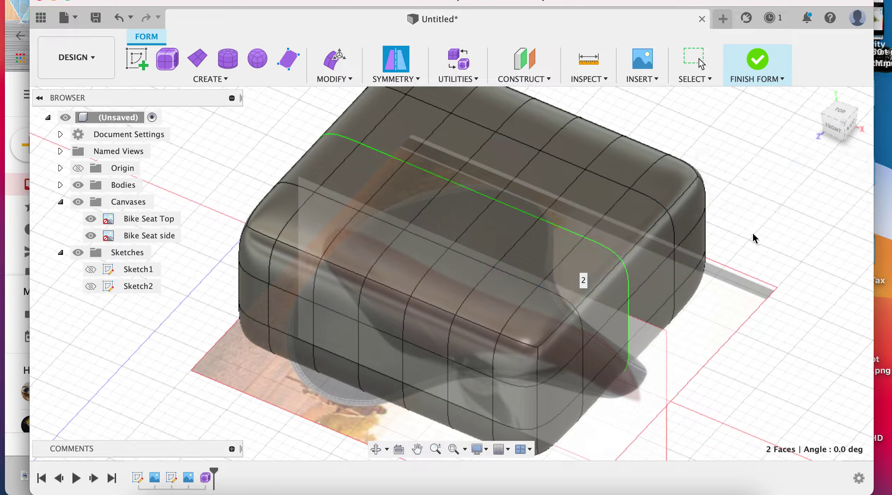
pyautogui.click(841, 112)
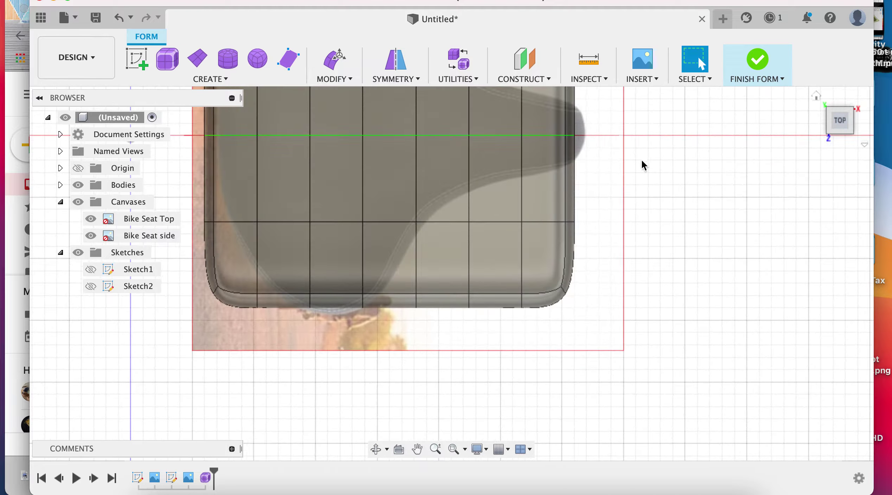
pyautogui.moveTo(599, 154)
pyautogui.mouseDown(button='middle')
pyautogui.moveTo(628, 288)
pyautogui.moveTo(697, 298)
pyautogui.mouseUp(button='middle')
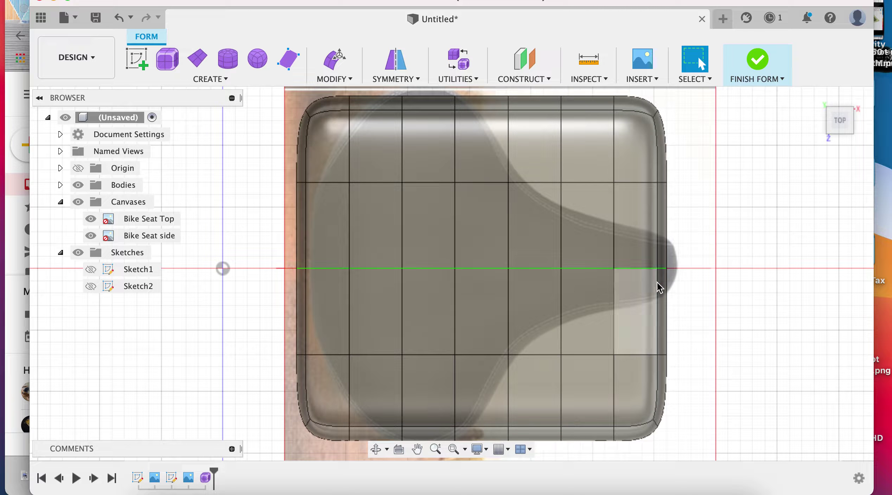
pyautogui.click(376, 450)
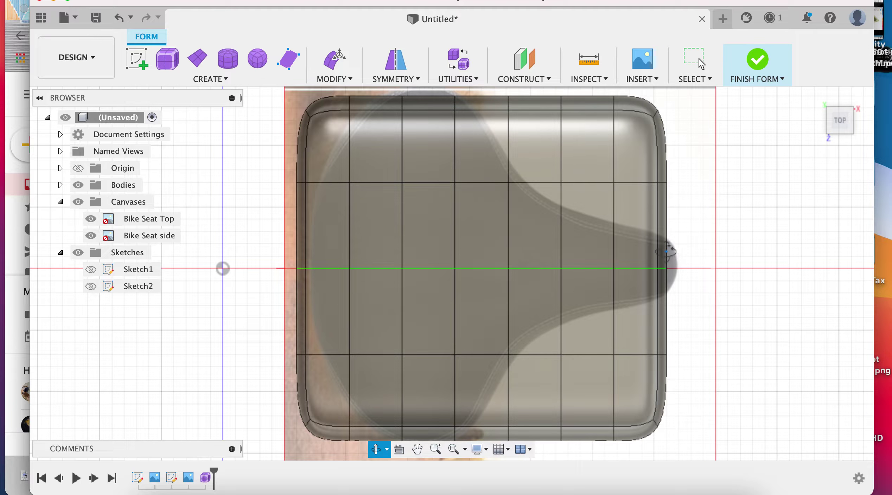
pyautogui.moveTo(457, 352); pyautogui.dragTo(588, 189)
pyautogui.press('Escape')
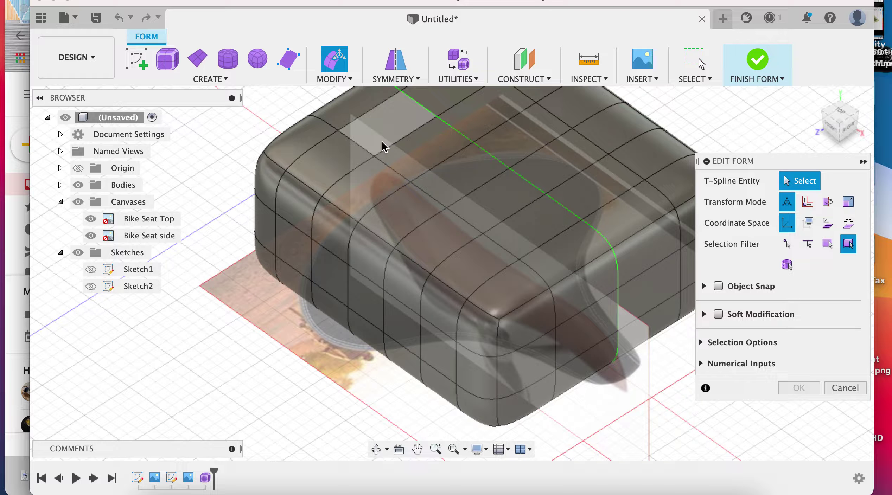
# Select the six end faces at the front of the seat box
pyautogui.click(588, 295)
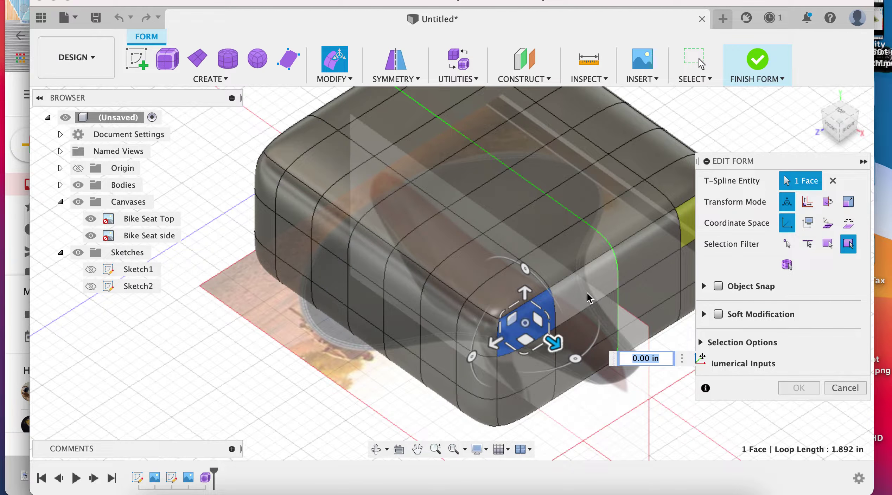
pyautogui.click(591, 297)
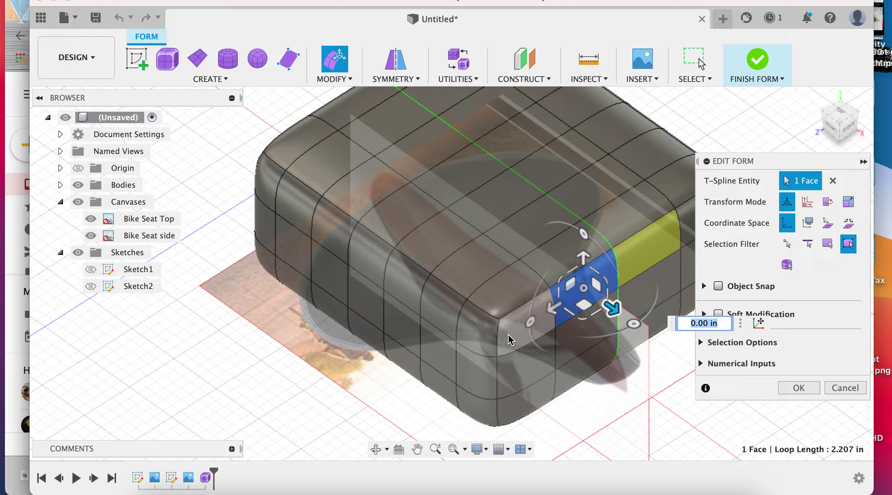
pyautogui.keyDown('shift'); pyautogui.click(547, 338); pyautogui.keyUp('shift')
pyautogui.keyDown('shift'); pyautogui.click(532, 369); pyautogui.keyUp('shift')
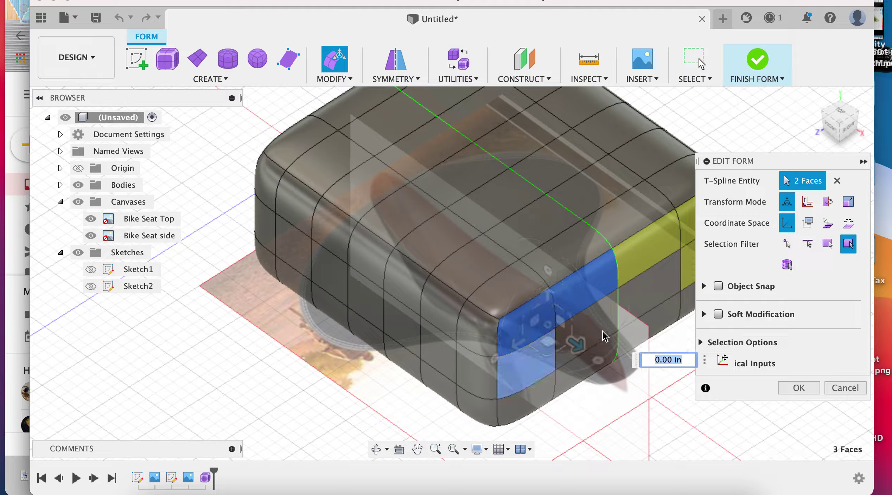
pyautogui.keyDown('shift'); pyautogui.click(582, 377); pyautogui.keyUp('shift')
pyautogui.keyDown('shift'); pyautogui.click(583, 378); pyautogui.keyUp('shift')
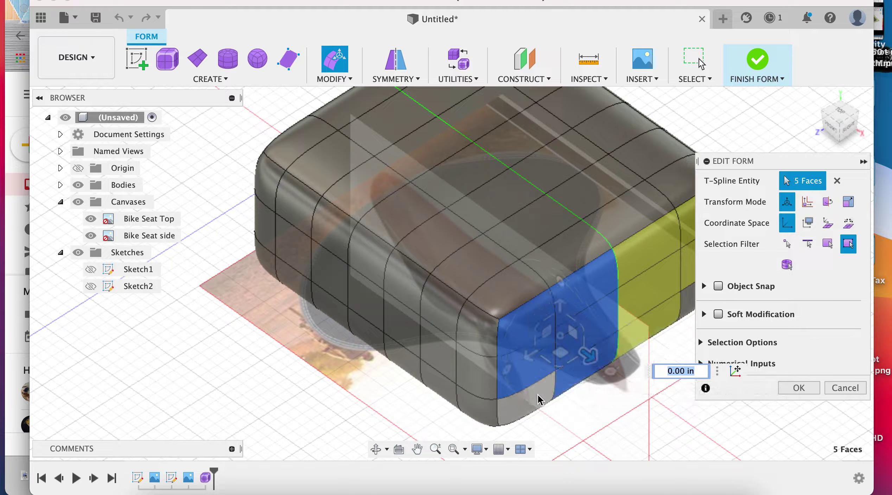
pyautogui.keyDown('shift'); pyautogui.click(538, 398); pyautogui.keyUp('shift')
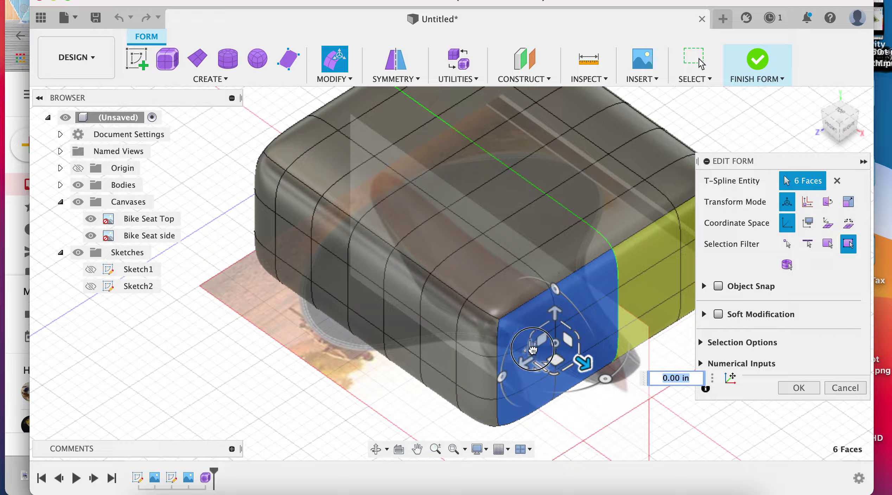
# Pull the six nose faces outward by 0.84 and nudge them slightly down in Top view
pyautogui.moveTo(532, 349); pyautogui.dragTo(576, 337)
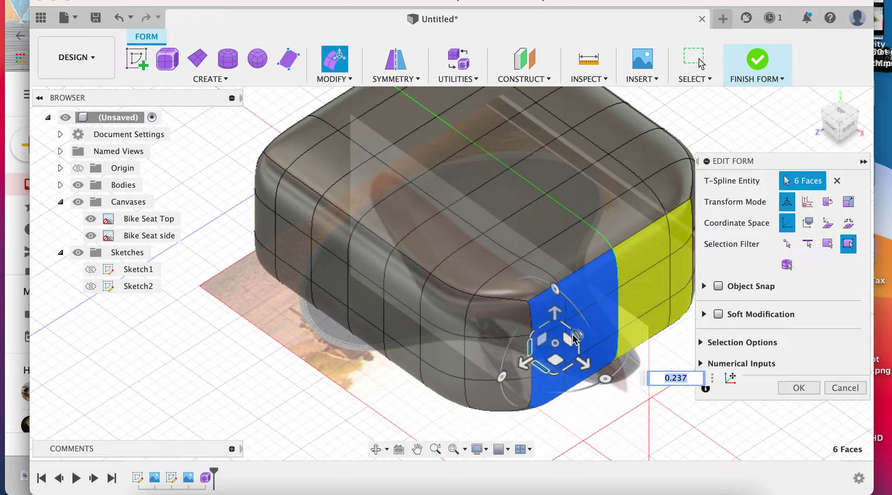
pyautogui.moveTo(538, 361); pyautogui.dragTo(570, 336)
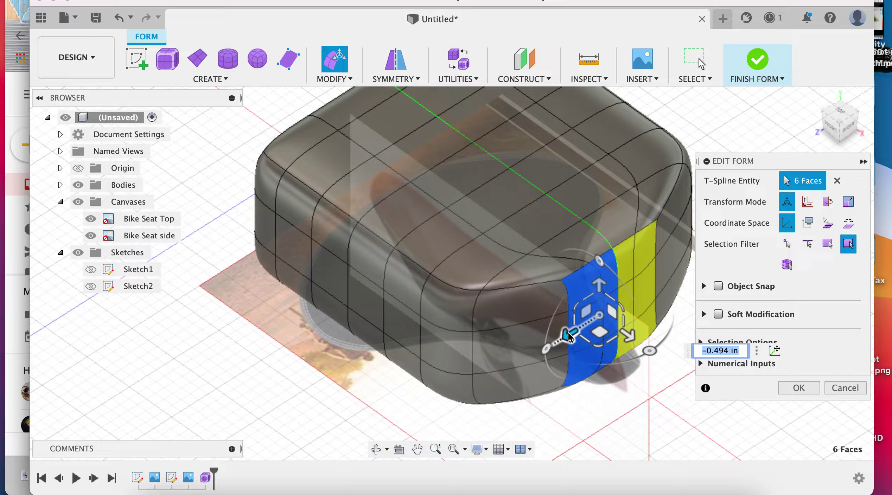
pyautogui.write('0.84')
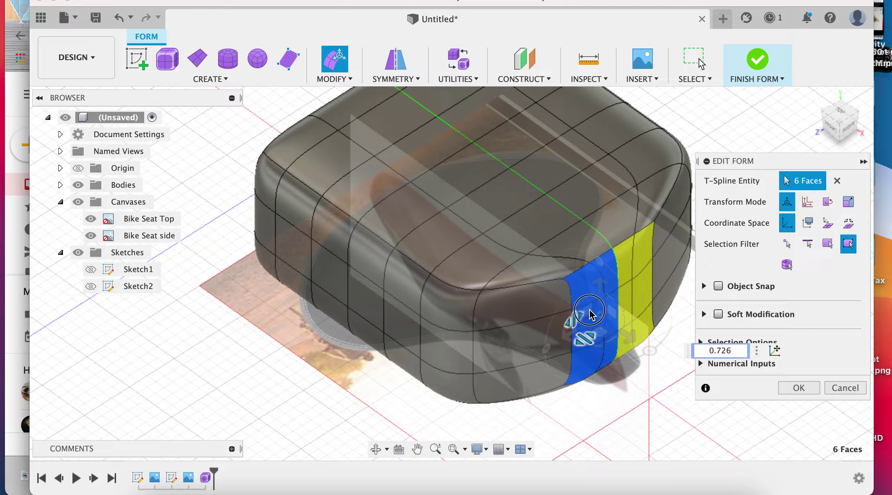
pyautogui.moveTo(601, 310); pyautogui.dragTo(625, 303)
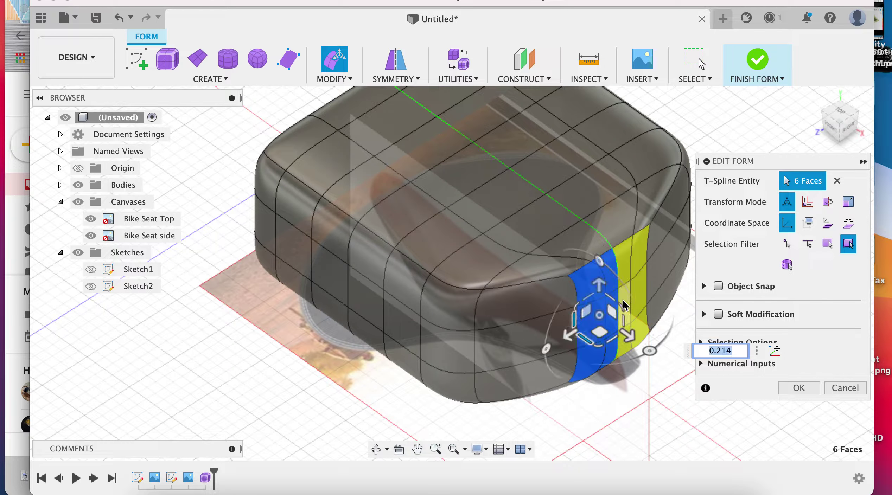
pyautogui.moveTo(840, 114)
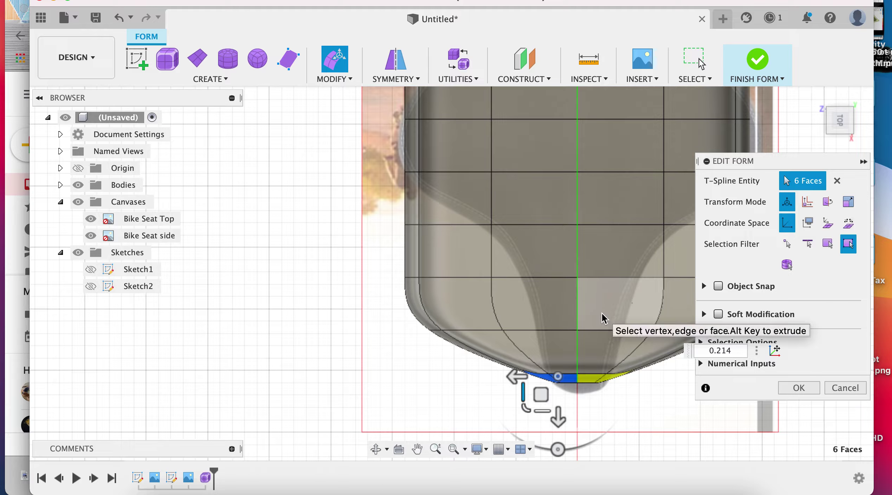
pyautogui.moveTo(565, 295); pyautogui.dragTo(453, 228, button='middle')
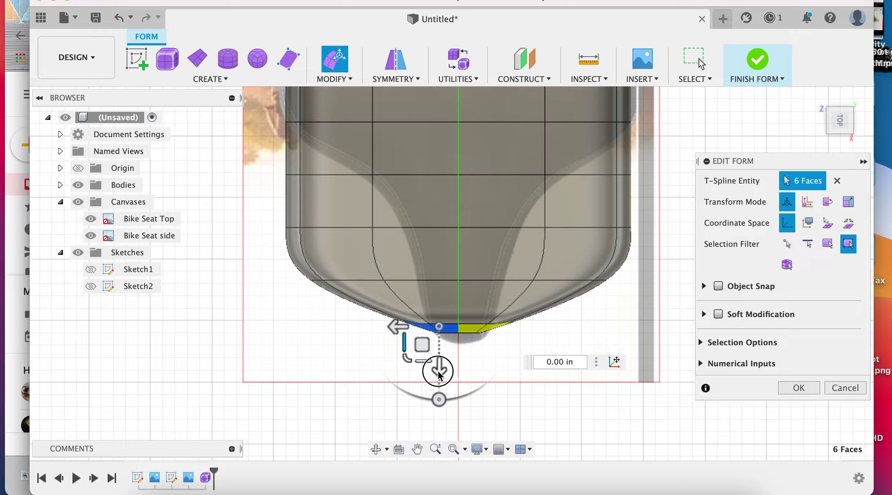
pyautogui.moveTo(439, 375); pyautogui.dragTo(439, 387)
pyautogui.moveTo(334, 303)
pyautogui.keyDown('shift'); pyautogui.mouseDown(button='middle')
pyautogui.moveTo(397, 275)
pyautogui.moveTo(450, 296)
pyautogui.mouseUp(button='middle'); pyautogui.keyUp('shift')
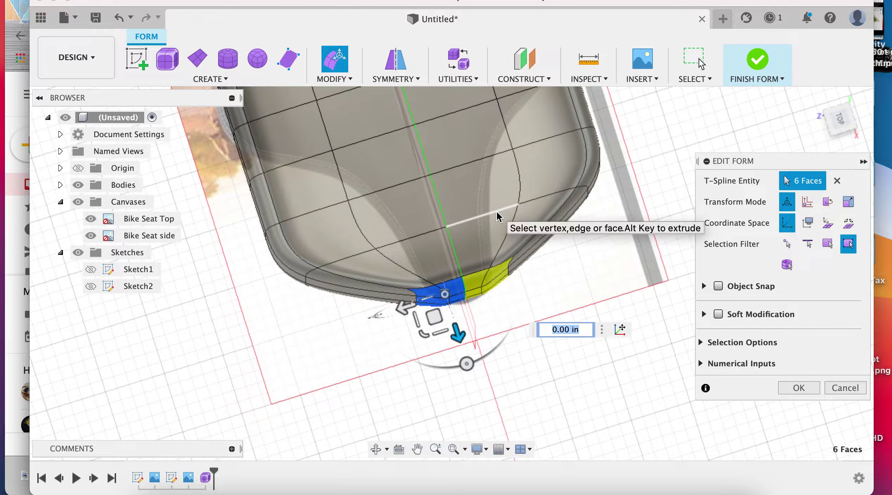
pyautogui.keyDown('shift'); pyautogui.moveTo(496, 216); pyautogui.dragTo(771, 175, button='middle'); pyautogui.keyUp('shift')
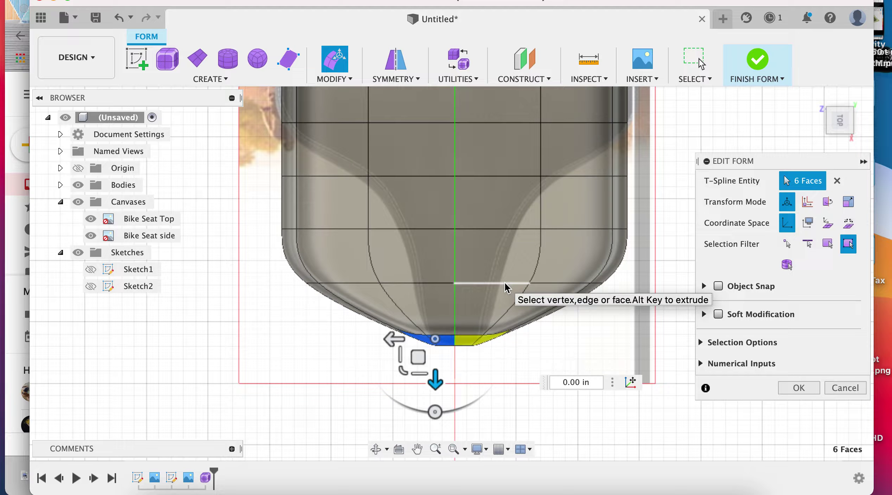
pyautogui.doubleClick(503, 283)
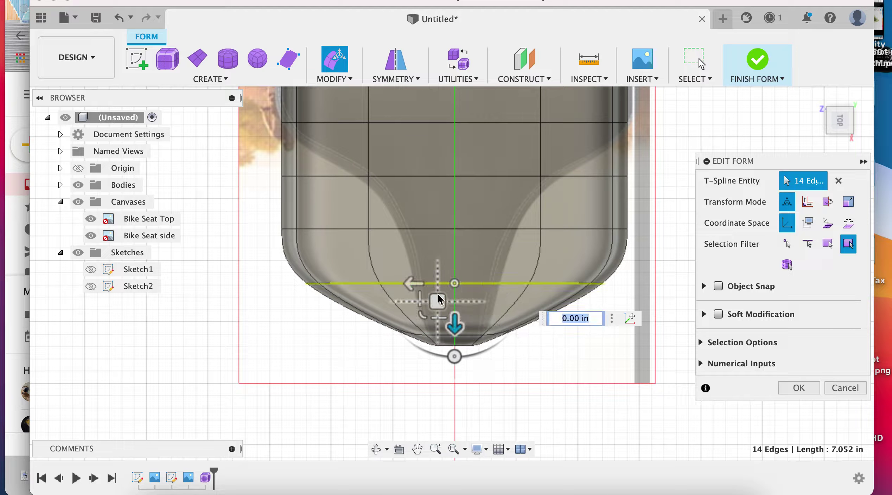
# Narrow the first three crosswise edge loops behind the nose in Top view
pyautogui.moveTo(420, 302); pyautogui.dragTo(461, 298)
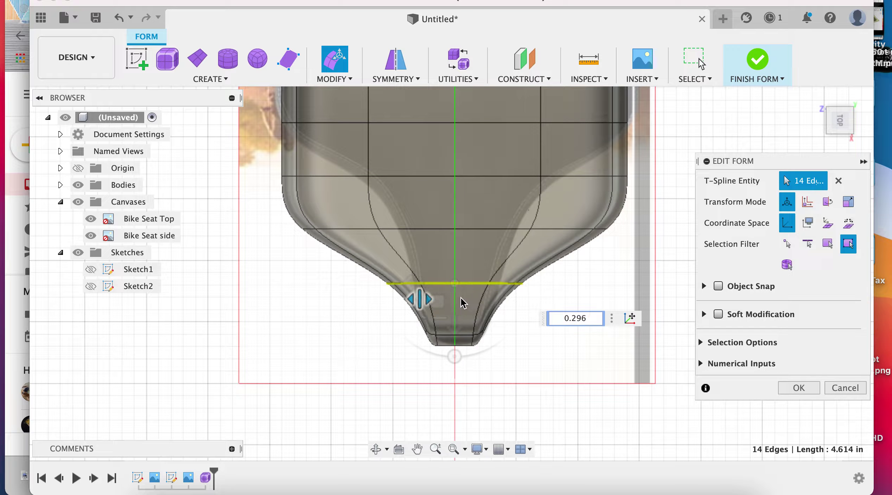
pyautogui.click(434, 230)
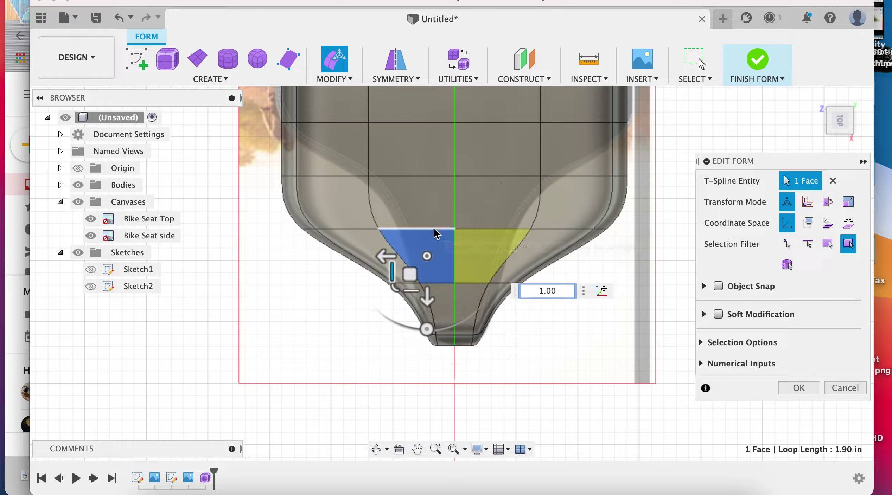
pyautogui.click(434, 228)
pyautogui.doubleClick(434, 229)
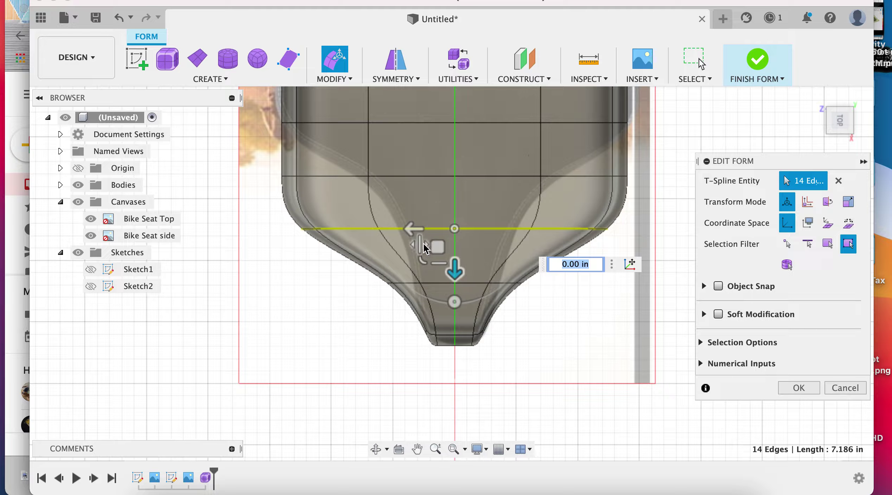
pyautogui.moveTo(424, 247); pyautogui.dragTo(461, 251)
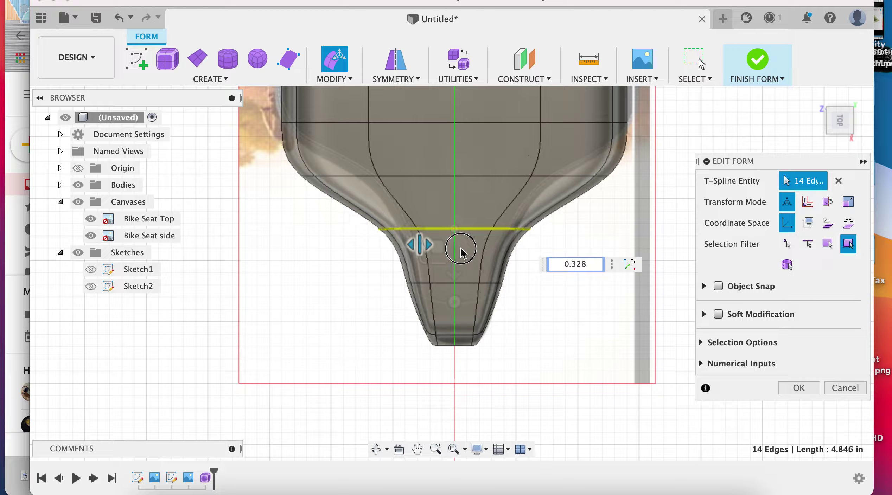
pyautogui.doubleClick(421, 177)
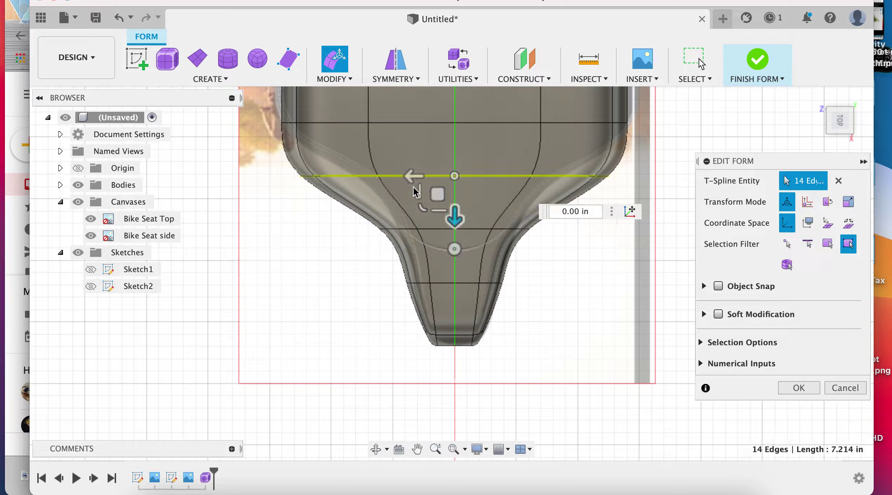
pyautogui.moveTo(424, 196); pyautogui.dragTo(435, 199)
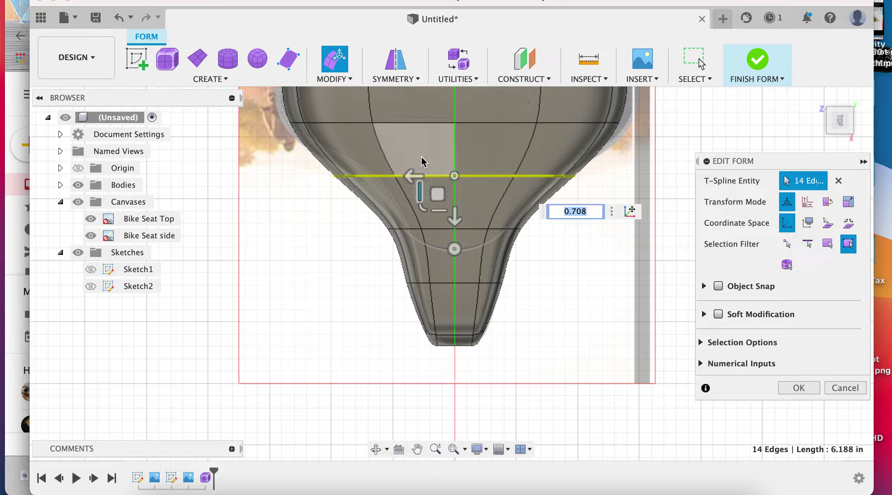
# Widen the middle edge loop and adjust the rear loops to follow the canvas outline
pyautogui.moveTo(421, 157); pyautogui.dragTo(429, 287, button='middle')
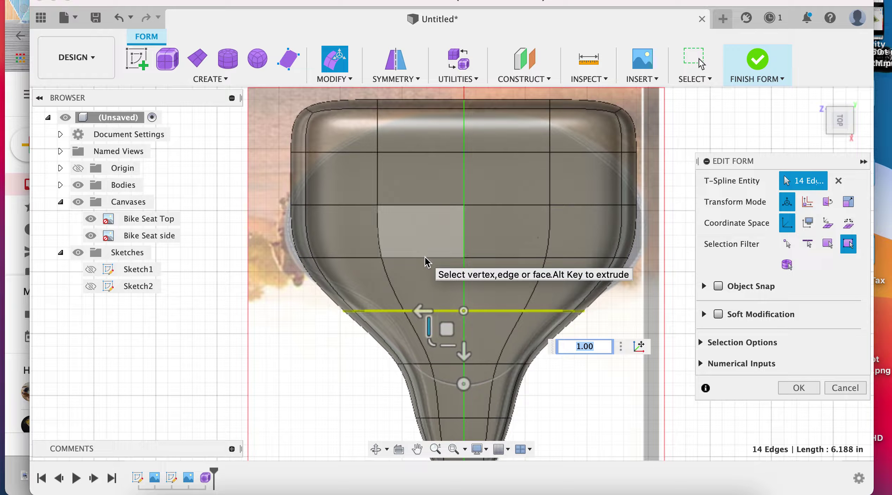
pyautogui.write('1')
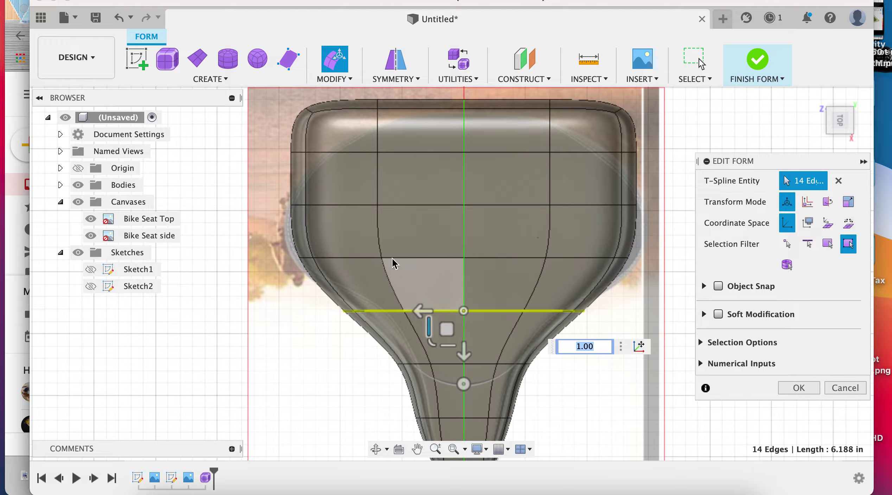
pyautogui.doubleClick(369, 259)
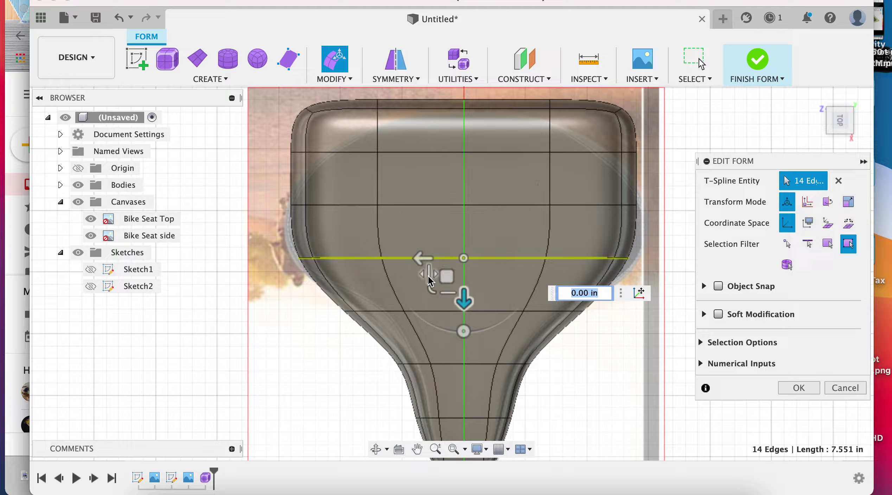
pyautogui.moveTo(428, 276); pyautogui.dragTo(426, 280)
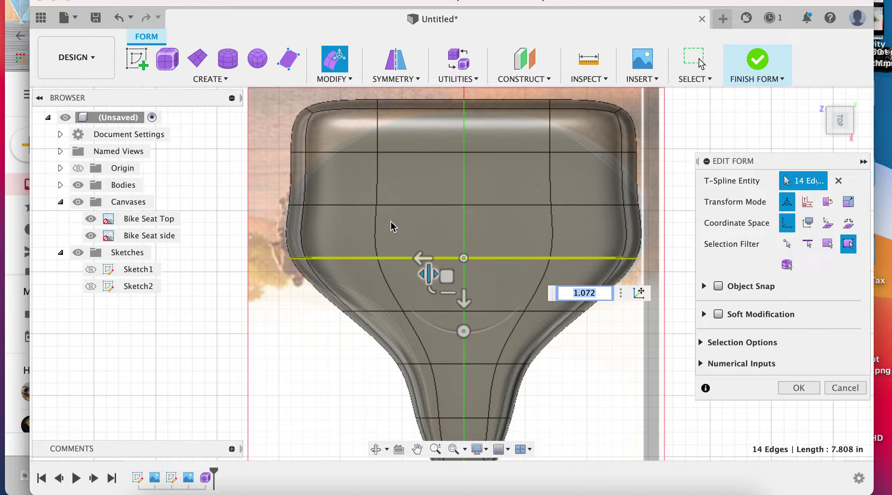
pyautogui.doubleClick(412, 153)
pyautogui.moveTo(432, 168); pyautogui.dragTo(440, 172)
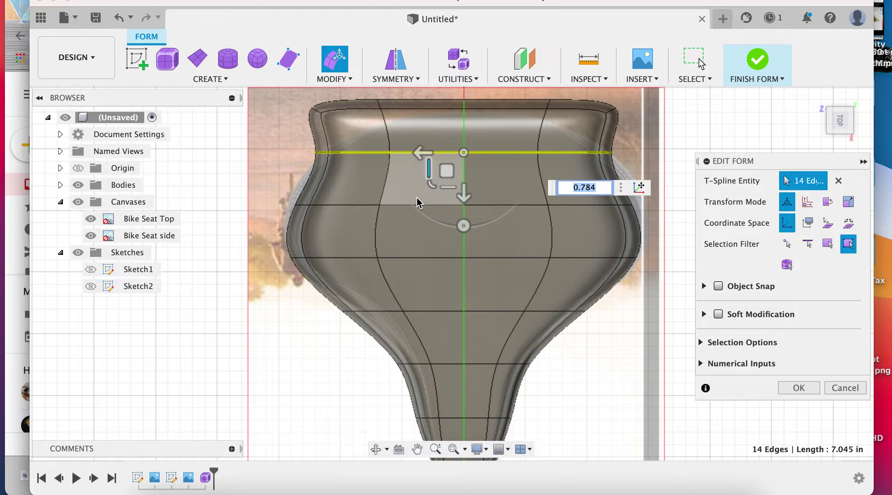
pyautogui.doubleClick(362, 205)
pyautogui.moveTo(430, 225); pyautogui.dragTo(426, 224)
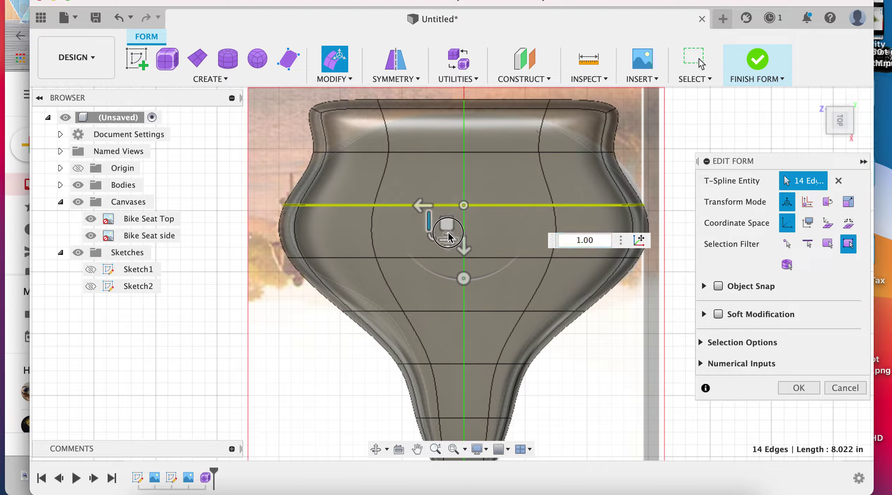
pyautogui.moveTo(451, 238); pyautogui.dragTo(450, 242)
pyautogui.moveTo(378, 169)
pyautogui.keyDown('shift'); pyautogui.mouseDown(button='middle')
pyautogui.moveTo(416, 246)
pyautogui.moveTo(495, 208)
pyautogui.moveTo(496, 276)
pyautogui.mouseUp(button='middle'); pyautogui.keyUp('shift')
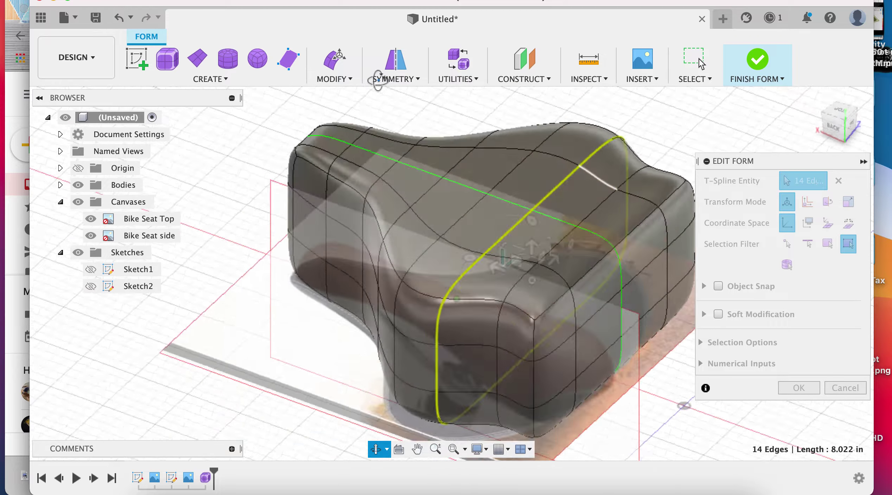
# Scale the six rear-end faces to about 0.245 and shift them about 0.395 in sideways
pyautogui.click(467, 272)
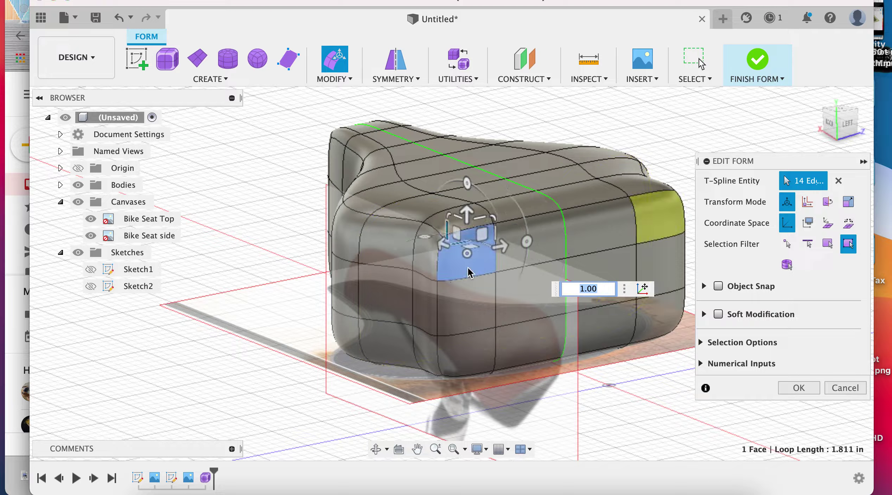
pyautogui.keyDown('shift'); pyautogui.click(552, 251); pyautogui.keyUp('shift')
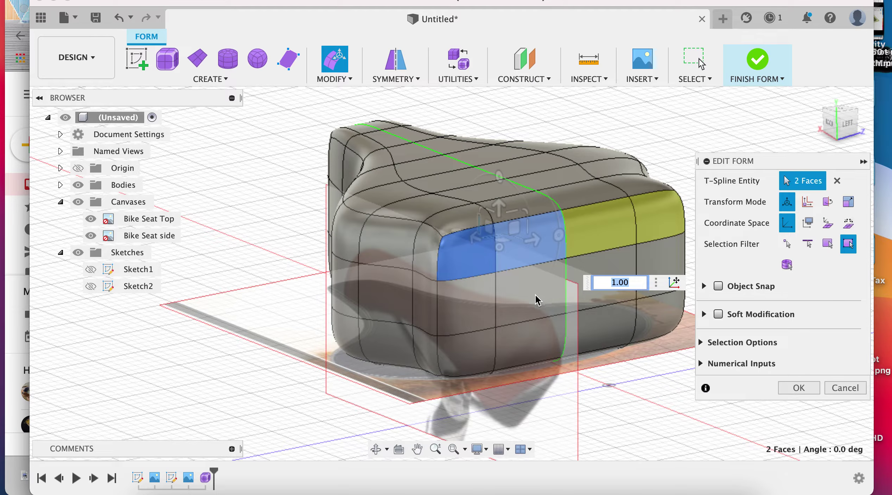
pyautogui.keyDown('shift'); pyautogui.click(534, 298); pyautogui.keyUp('shift')
pyautogui.keyDown('shift'); pyautogui.click(467, 333); pyautogui.keyUp('shift')
pyautogui.keyDown('shift'); pyautogui.click(497, 347); pyautogui.keyUp('shift')
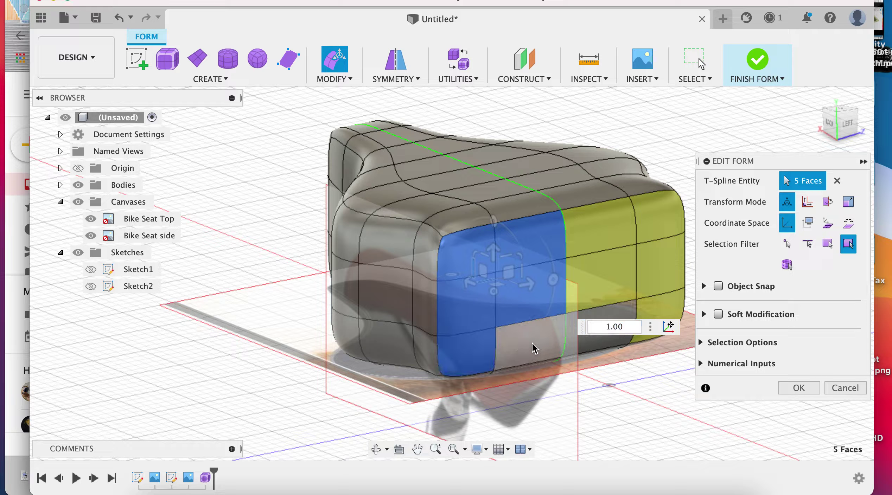
pyautogui.keyDown('shift'); pyautogui.click(502, 310); pyautogui.keyUp('shift')
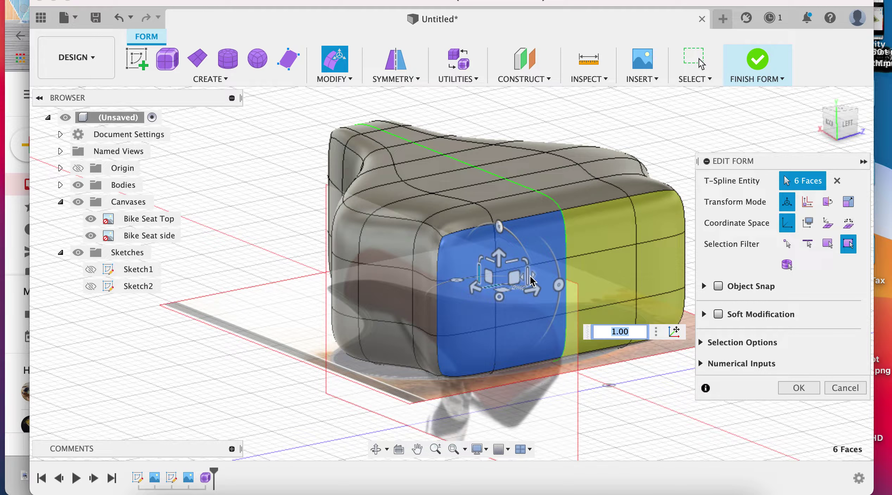
pyautogui.moveTo(527, 280)
pyautogui.mouseDown()
pyautogui.moveTo(482, 287)
pyautogui.moveTo(499, 288)
pyautogui.mouseUp()
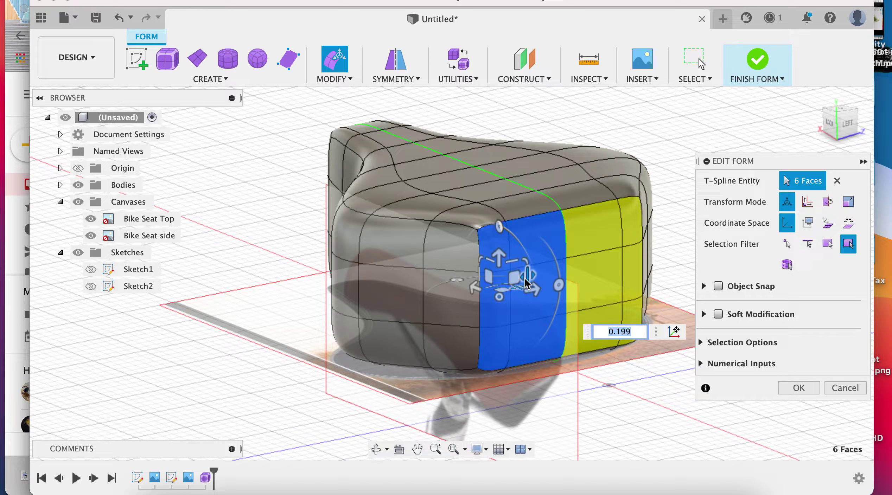
pyautogui.moveTo(532, 288); pyautogui.dragTo(576, 281)
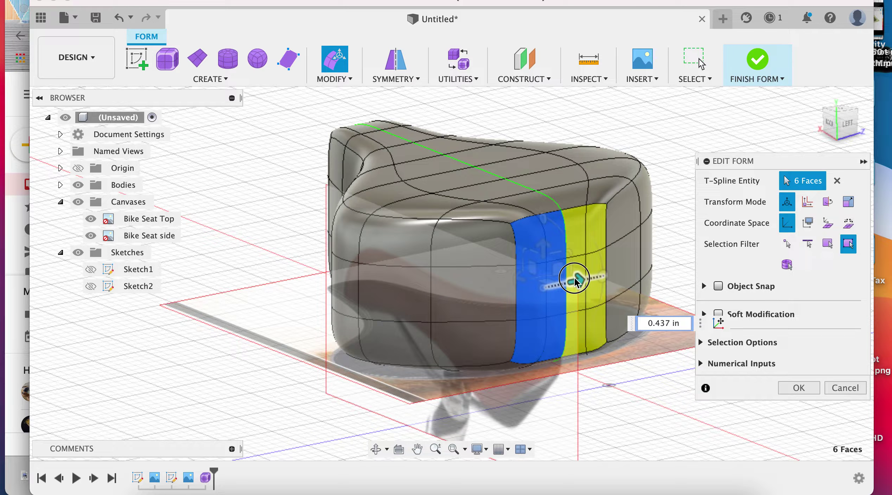
pyautogui.moveTo(575, 281)
pyautogui.keyDown('shift'); pyautogui.mouseDown(button='middle')
pyautogui.moveTo(493, 268)
pyautogui.moveTo(599, 274)
pyautogui.mouseUp(button='middle'); pyautogui.keyUp('shift')
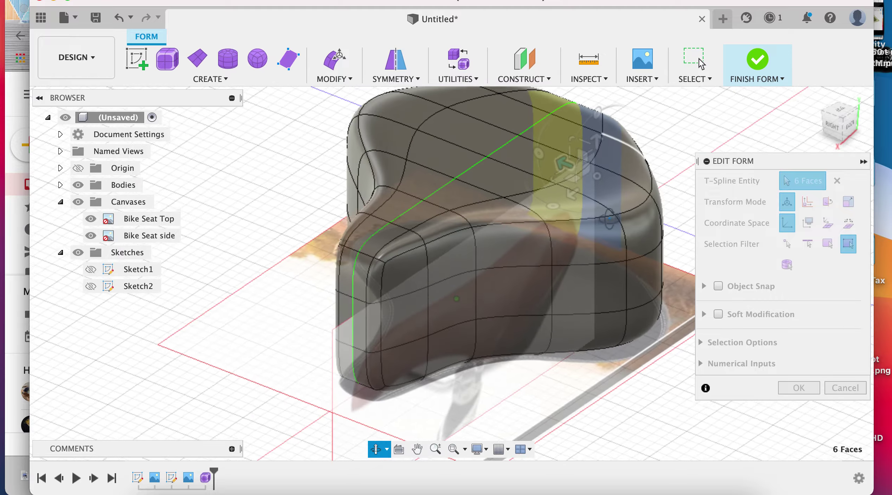
pyautogui.click(797, 389)
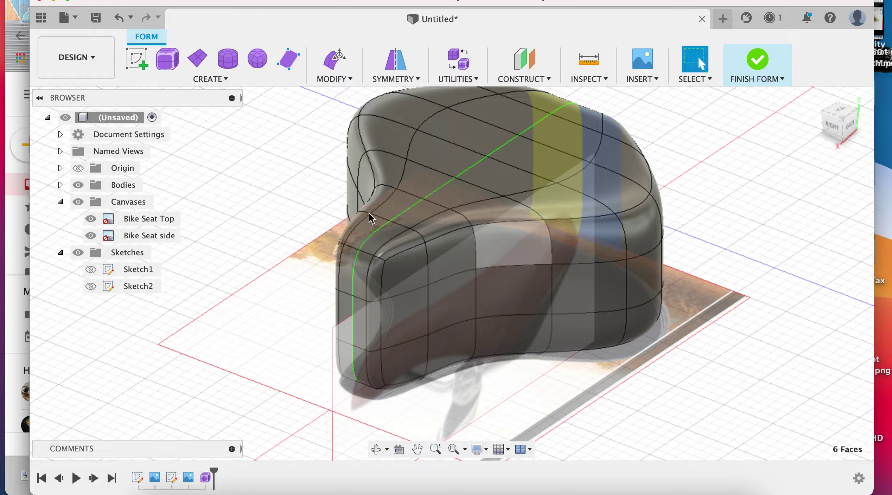
pyautogui.keyDown('shift'); pyautogui.moveTo(355, 216); pyautogui.dragTo(484, 219, button='middle'); pyautogui.keyUp('shift')
pyautogui.moveTo(448, 187); pyautogui.dragTo(450, 159)
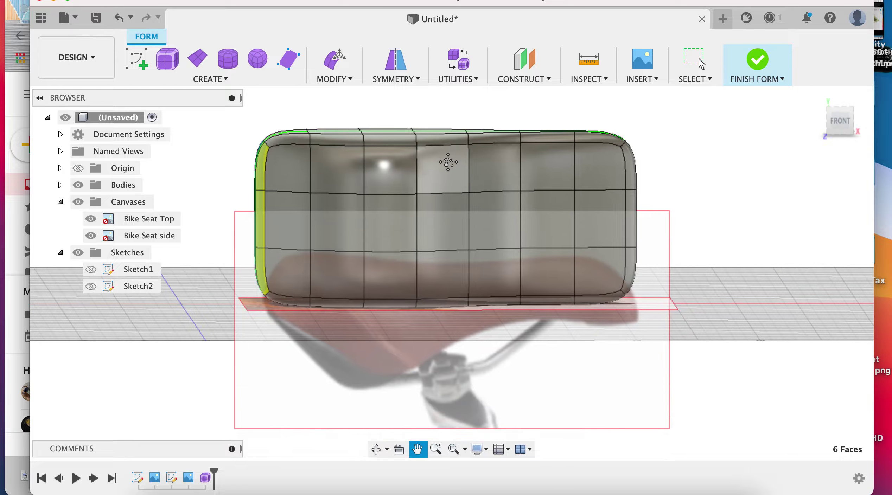
pyautogui.press('Escape')
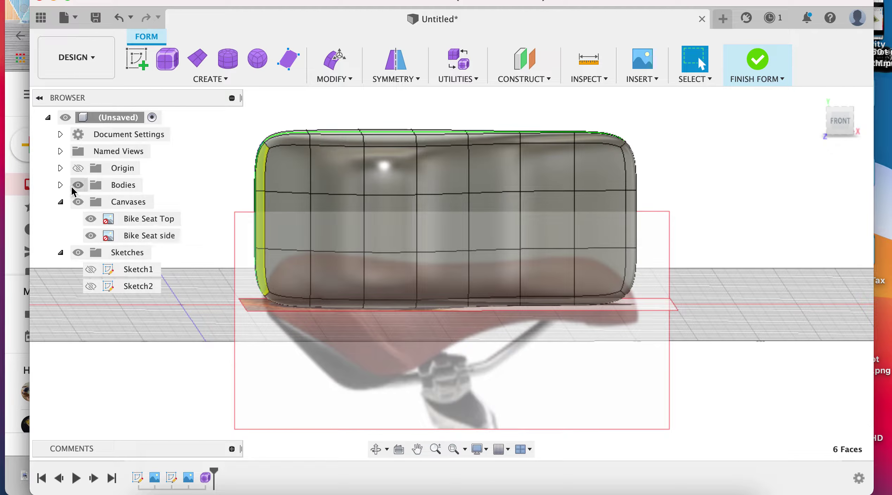
pyautogui.click(60, 186)
pyautogui.click(125, 204)
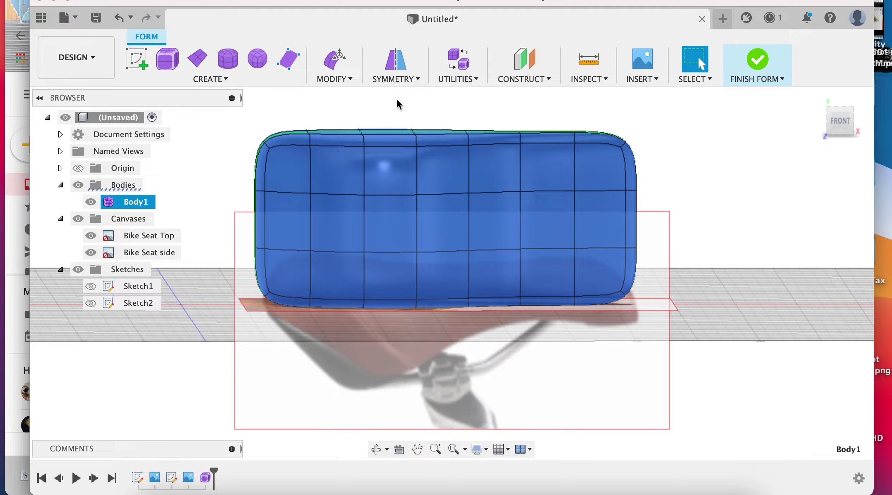
# Move Body1 -0.04 in along Y from the Front view using Move/Copy
pyautogui.rightClick(442, 119)
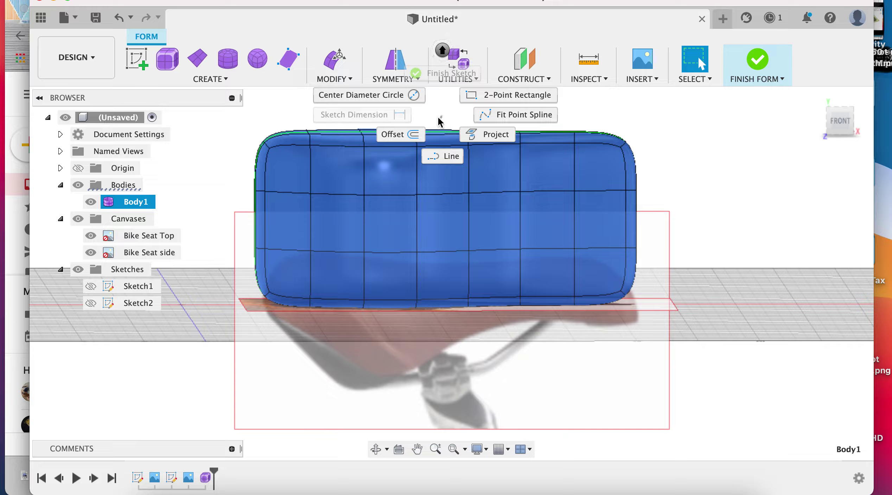
pyautogui.press('Escape')
pyautogui.rightClick(443, 115)
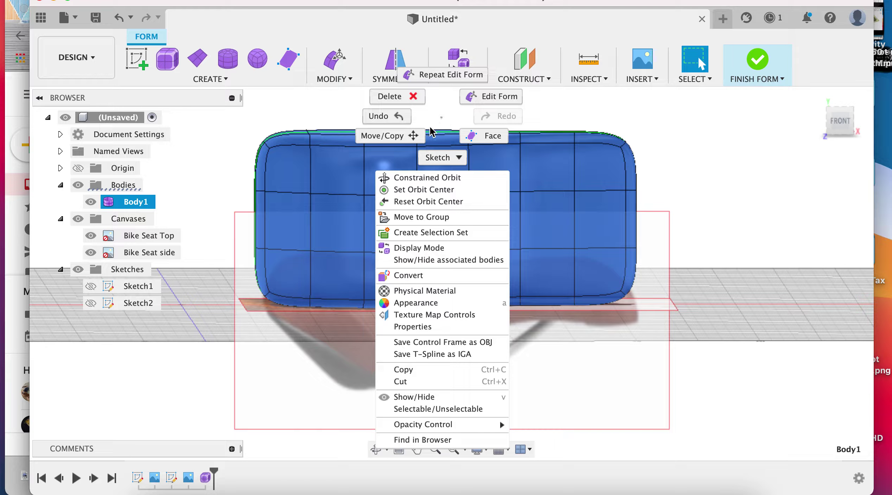
pyautogui.click(420, 137)
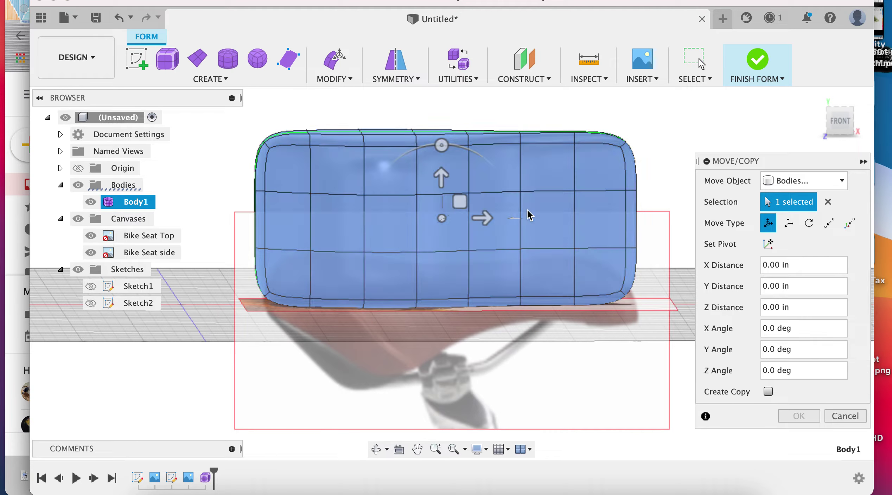
pyautogui.click(837, 121)
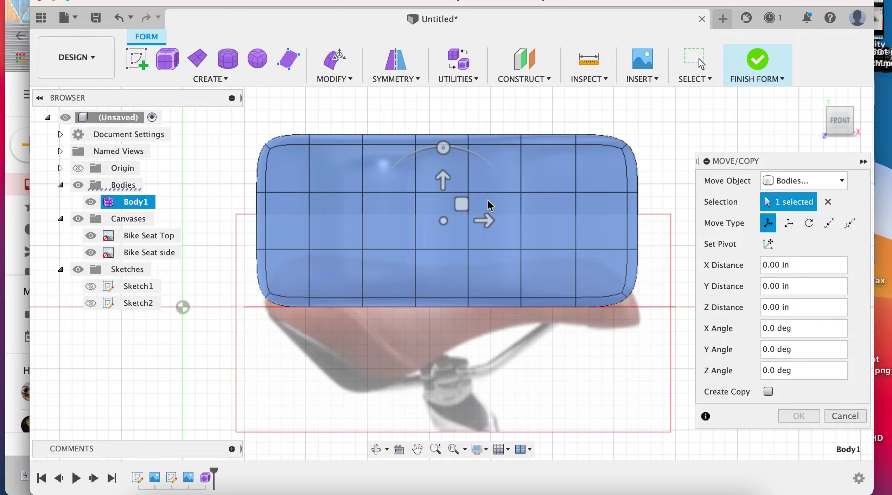
pyautogui.moveTo(447, 184); pyautogui.dragTo(444, 266)
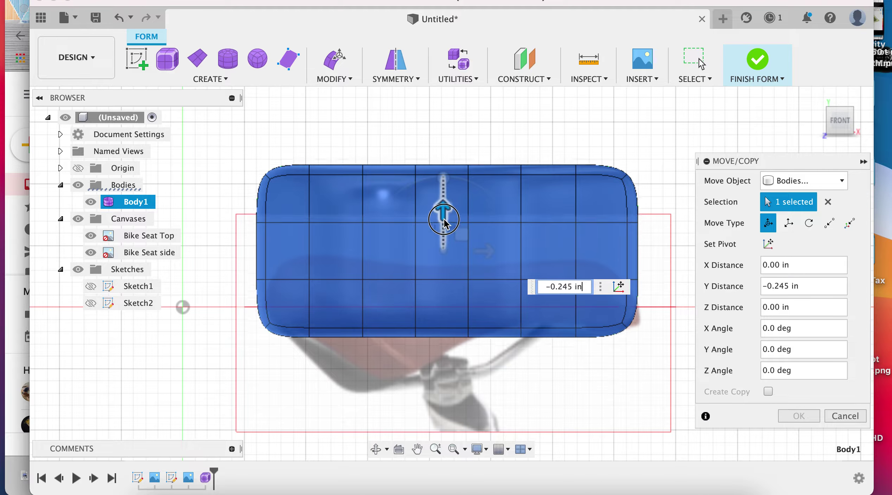
pyautogui.moveTo(445, 267); pyautogui.dragTo(444, 283)
pyautogui.moveTo(490, 316); pyautogui.dragTo(504, 310)
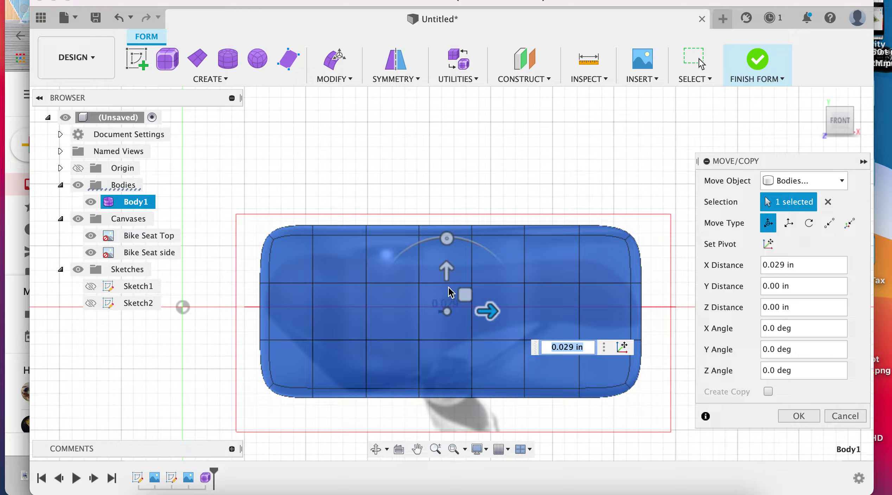
pyautogui.moveTo(447, 278)
pyautogui.mouseDown()
pyautogui.moveTo(450, 289)
pyautogui.moveTo(448, 280)
pyautogui.mouseUp()
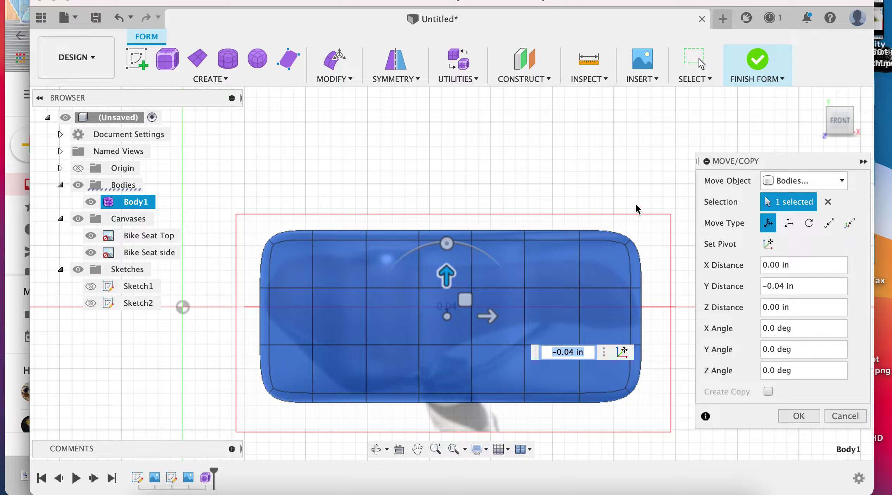
pyautogui.click(794, 418)
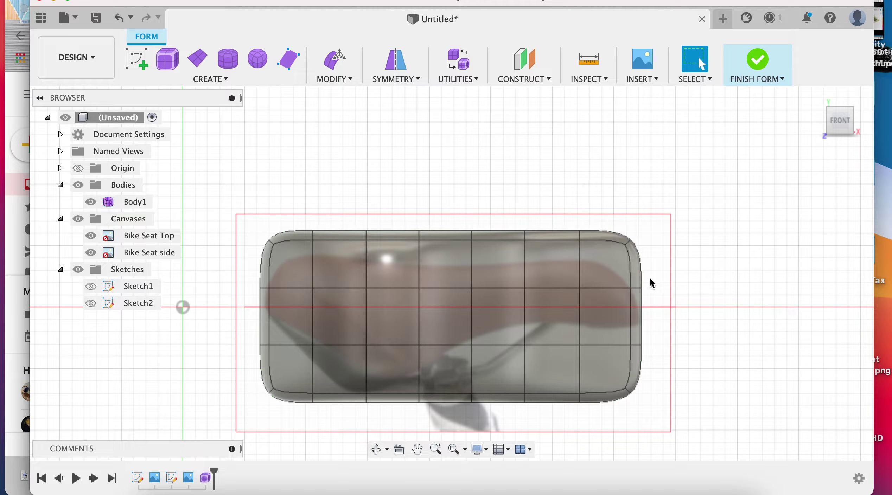
# Squash the seat's front nose faces in Edit Form and raise them 0.08 in from Front view
pyautogui.moveTo(679, 269)
pyautogui.keyDown('shift'); pyautogui.mouseDown(button='middle')
pyautogui.moveTo(633, 261)
pyautogui.moveTo(610, 269)
pyautogui.moveTo(591, 295)
pyautogui.moveTo(549, 309)
pyautogui.mouseUp(button='middle'); pyautogui.keyUp('shift')
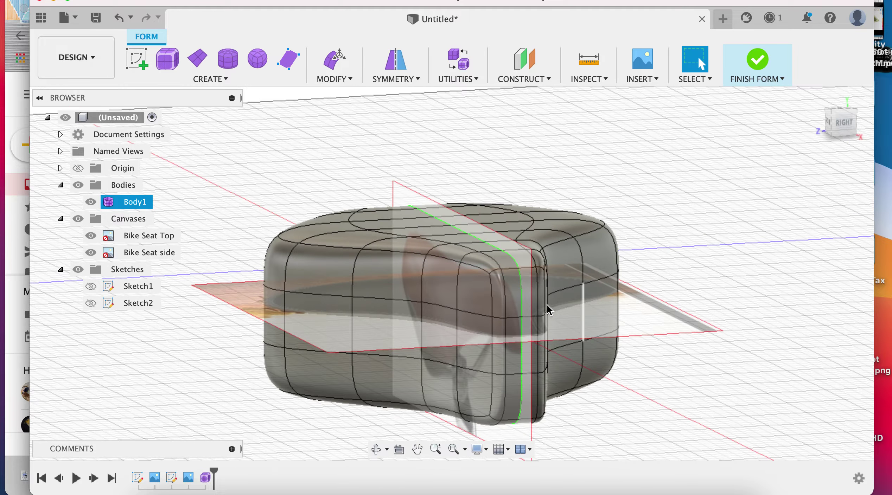
pyautogui.click(502, 304)
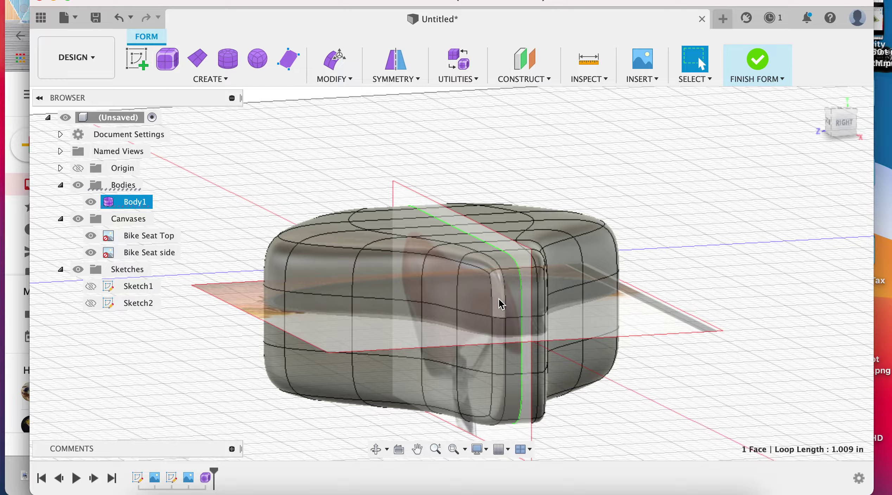
pyautogui.keyDown('shift'); pyautogui.click(517, 299); pyautogui.keyUp('shift')
pyautogui.keyDown('shift'); pyautogui.click(503, 340); pyautogui.keyUp('shift')
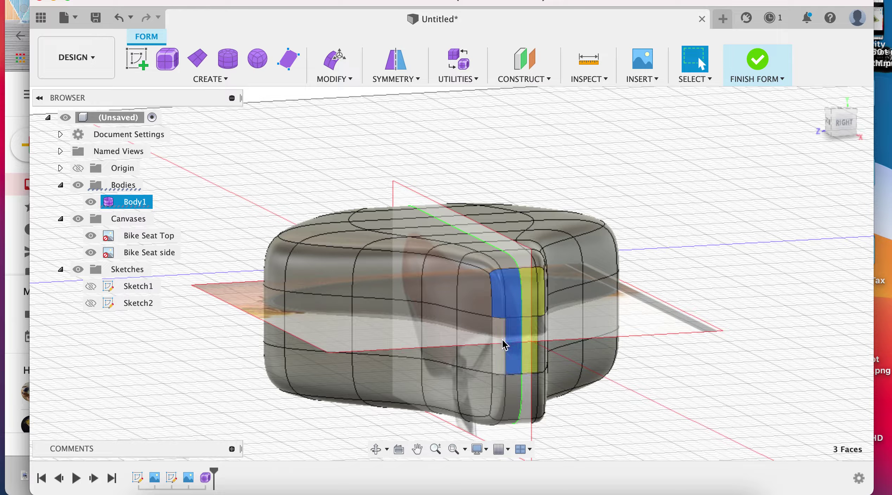
pyautogui.keyDown('shift'); pyautogui.click(500, 350); pyautogui.keyUp('shift')
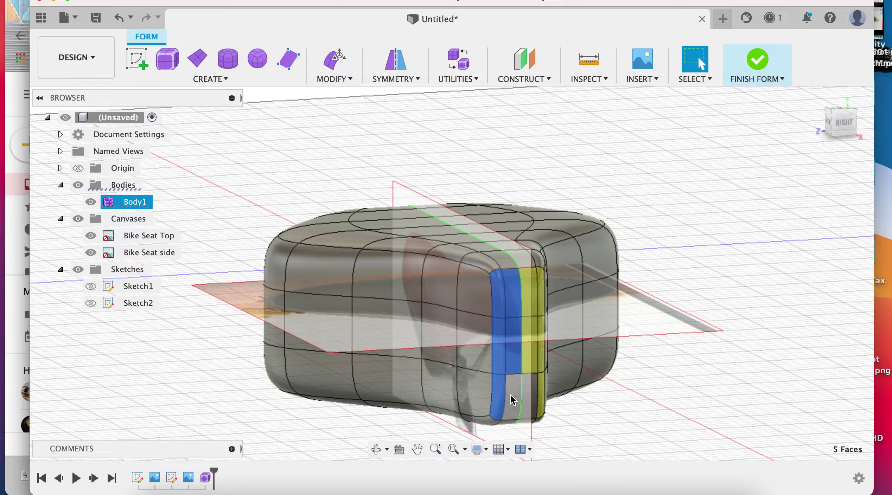
pyautogui.click(334, 59)
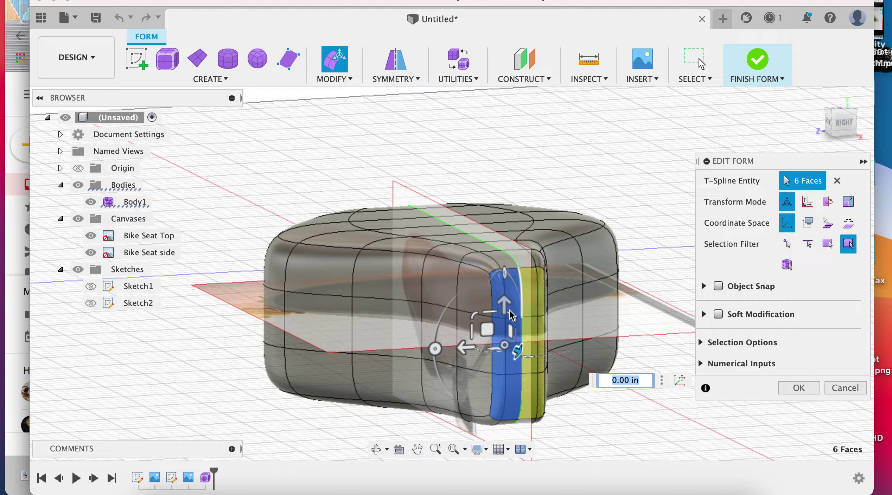
pyautogui.moveTo(490, 320); pyautogui.dragTo(489, 362)
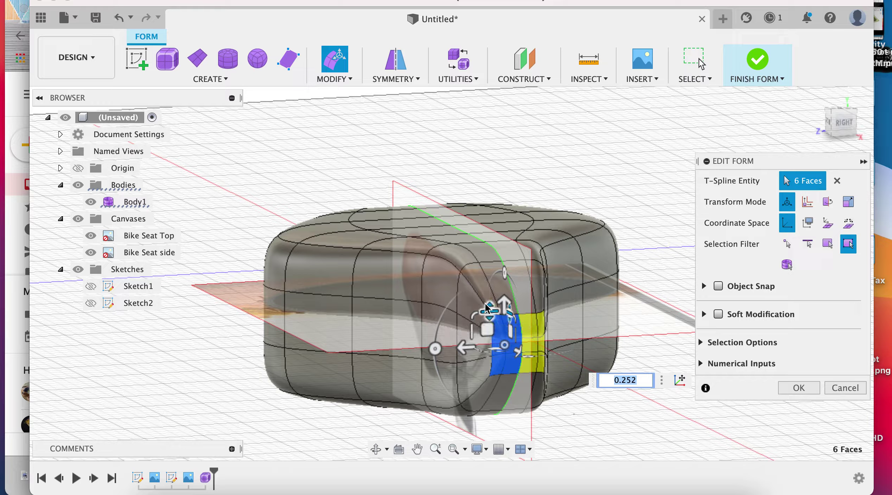
pyautogui.moveTo(488, 297)
pyautogui.keyDown('shift'); pyautogui.mouseDown(button='middle')
pyautogui.moveTo(625, 236)
pyautogui.moveTo(612, 298)
pyautogui.mouseUp(button='middle'); pyautogui.keyUp('shift')
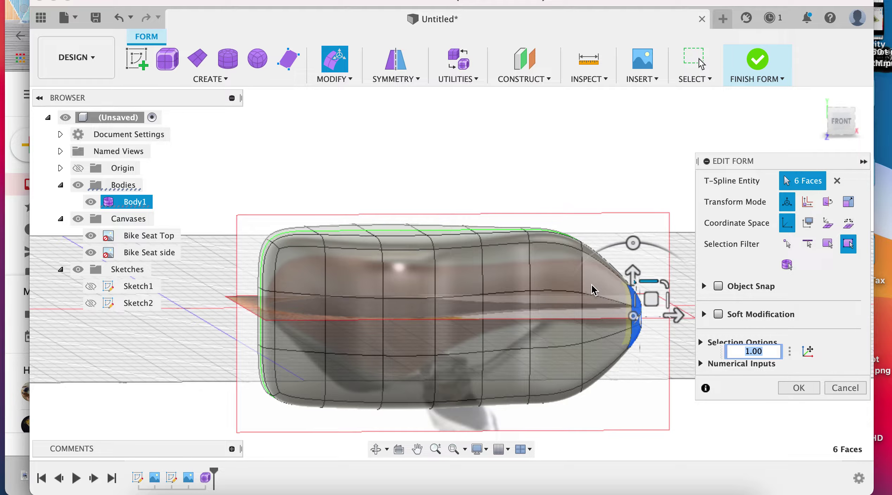
pyautogui.moveTo(632, 281); pyautogui.dragTo(632, 272)
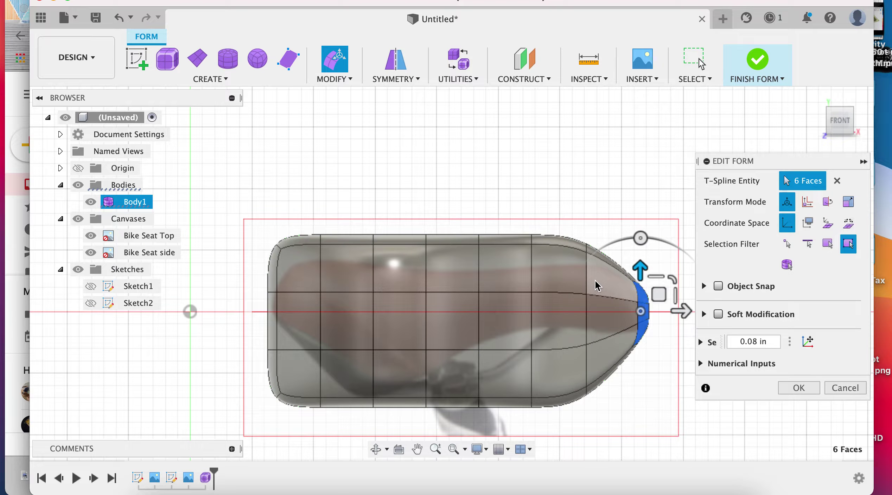
# Narrow the two edge loops nearest the nose and lift the second one slightly
pyautogui.click(586, 278)
pyautogui.doubleClick(586, 277)
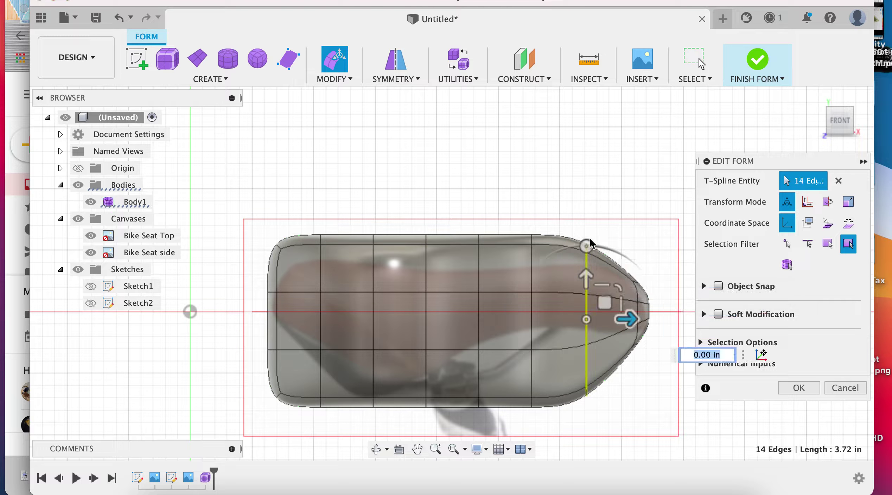
pyautogui.moveTo(601, 282)
pyautogui.mouseDown()
pyautogui.moveTo(600, 312)
pyautogui.moveTo(592, 253)
pyautogui.mouseUp()
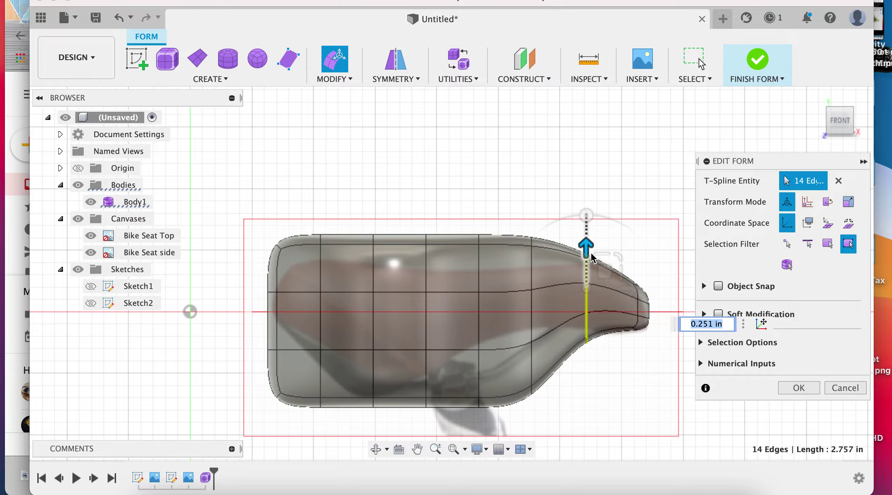
pyautogui.doubleClick(531, 265)
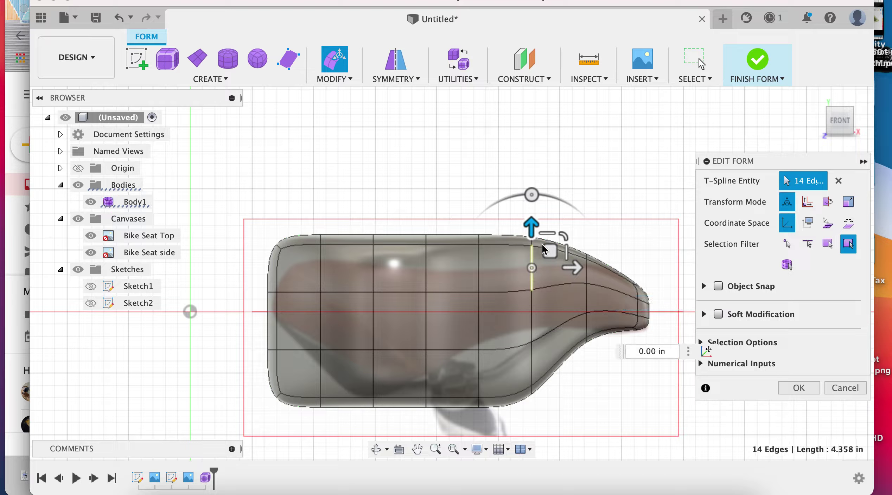
pyautogui.moveTo(546, 284); pyautogui.dragTo(546, 315)
pyautogui.moveTo(533, 277); pyautogui.dragTo(534, 260)
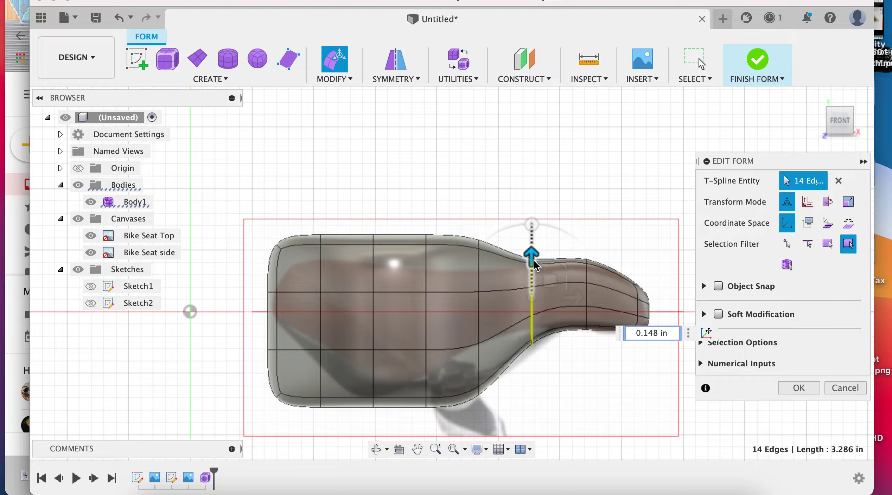
# Narrow and raise the next two edge loops toward the rear, scaling one to 0.567
pyautogui.doubleClick(479, 260)
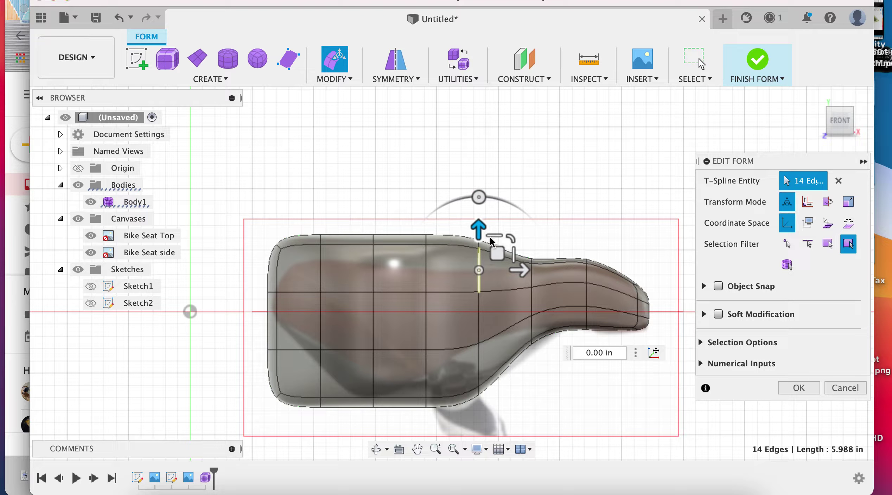
pyautogui.moveTo(493, 282); pyautogui.dragTo(493, 314)
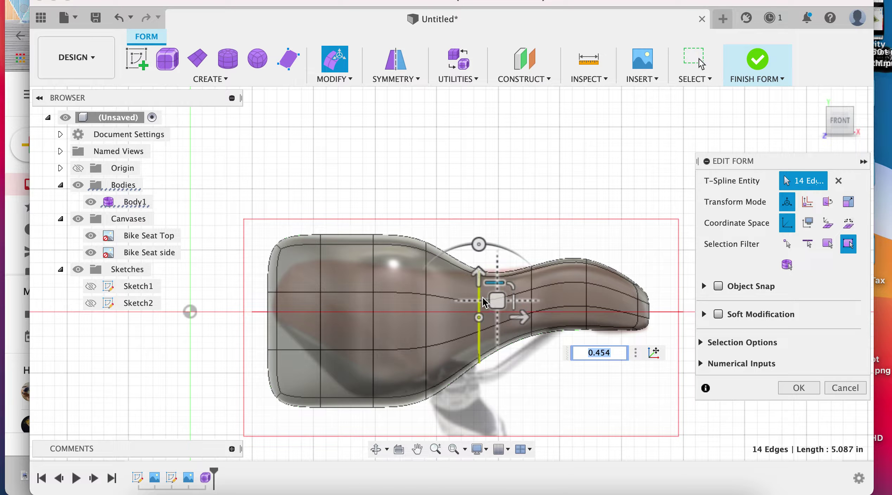
pyautogui.moveTo(478, 280); pyautogui.dragTo(482, 272)
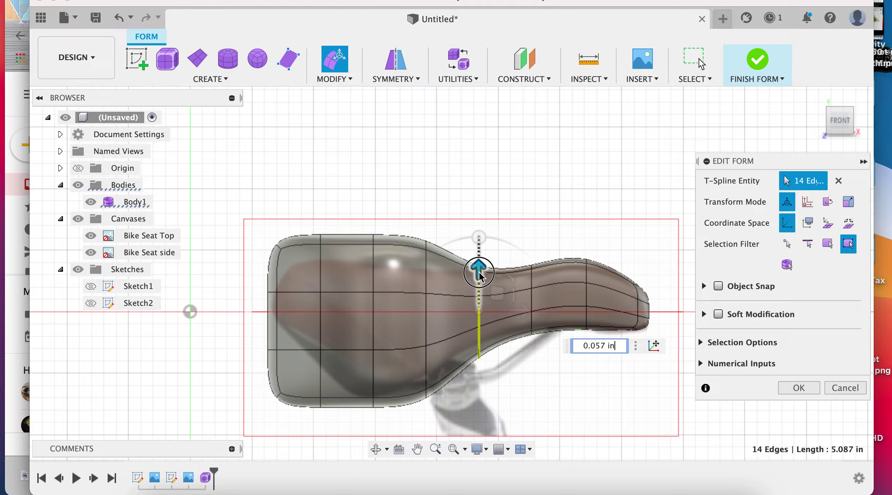
pyautogui.moveTo(481, 272); pyautogui.dragTo(479, 264)
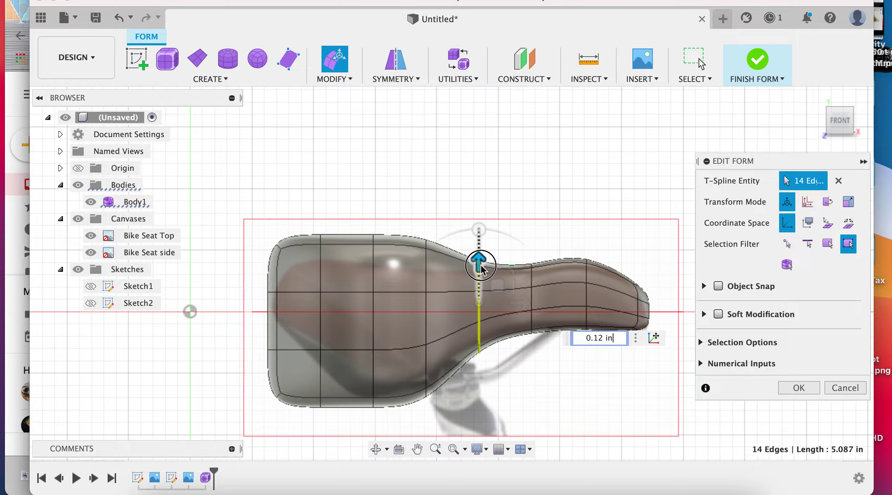
pyautogui.doubleClick(426, 261)
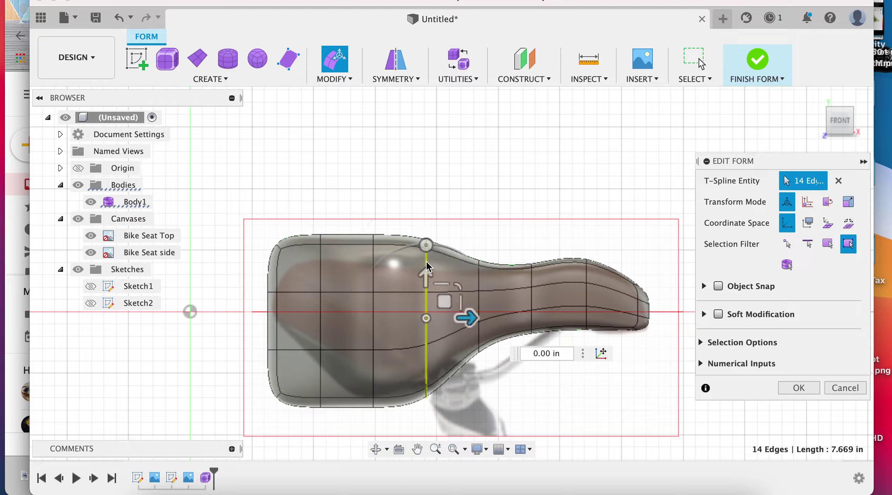
pyautogui.moveTo(442, 286); pyautogui.dragTo(444, 305)
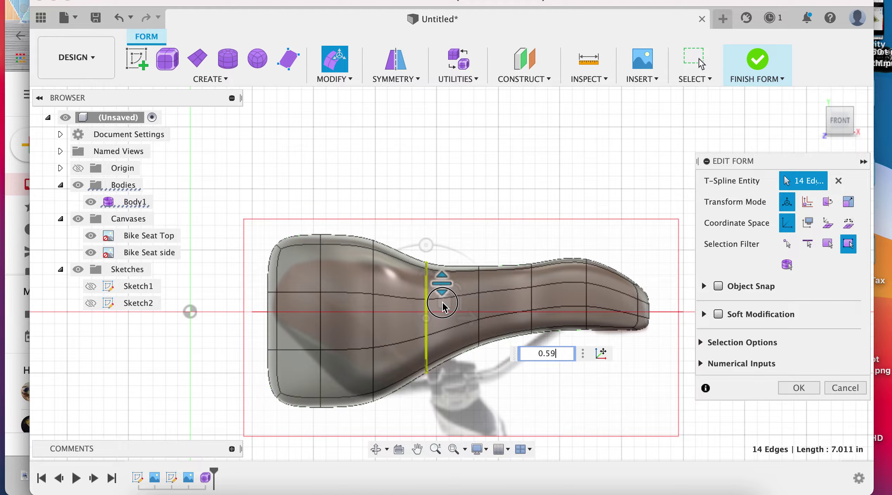
# Pinch the two rear edge loops narrower, raise one, and stretch the next loop to 1.14
pyautogui.doubleClick(373, 277)
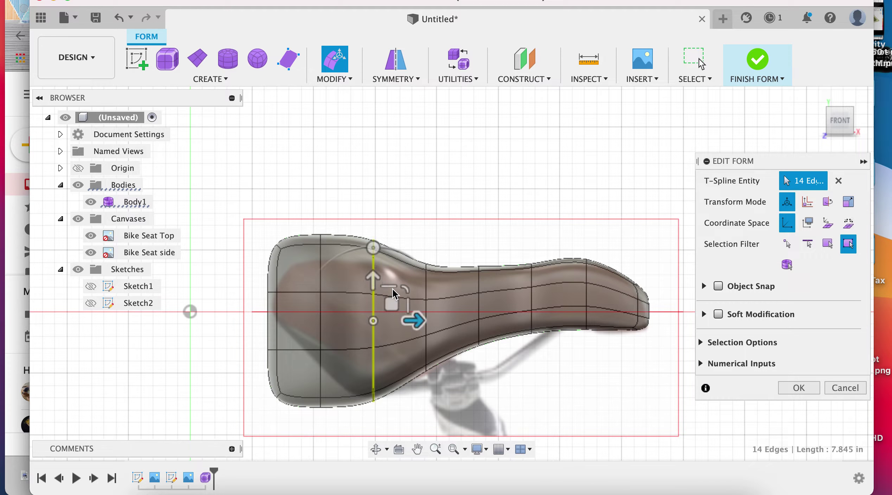
pyautogui.press('Escape')
pyautogui.doubleClick(373, 264)
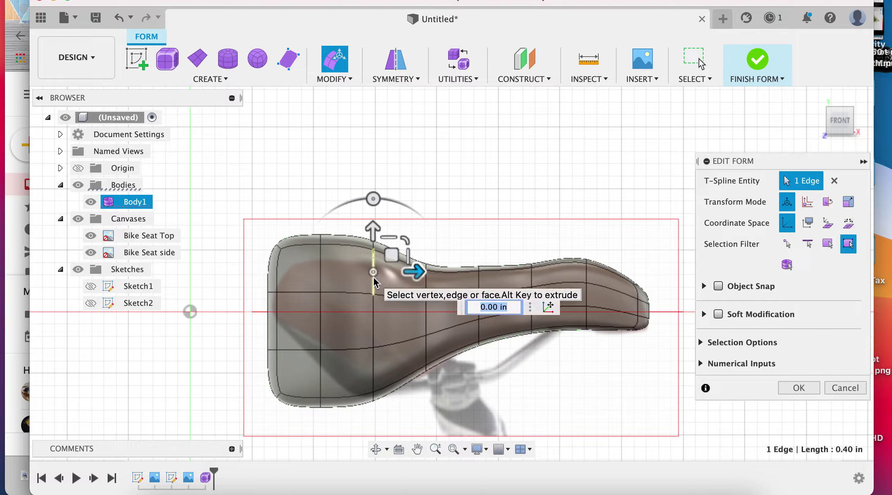
pyautogui.moveTo(391, 285); pyautogui.dragTo(392, 293)
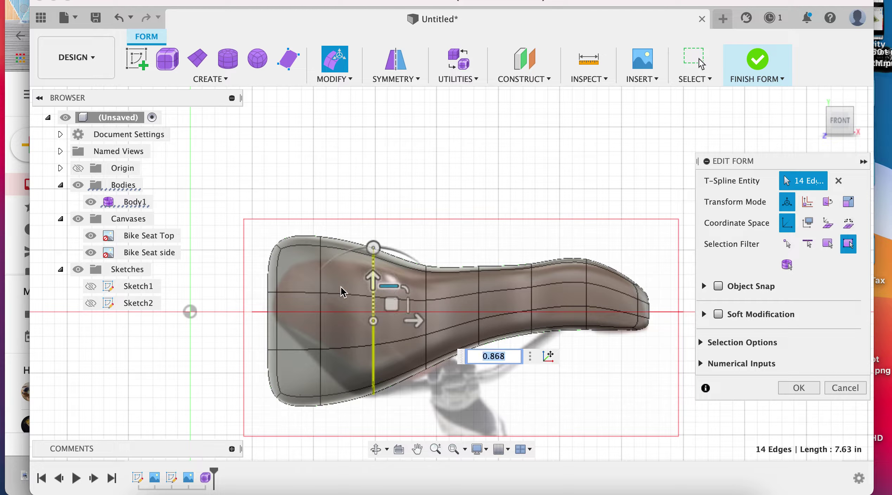
pyautogui.doubleClick(320, 277)
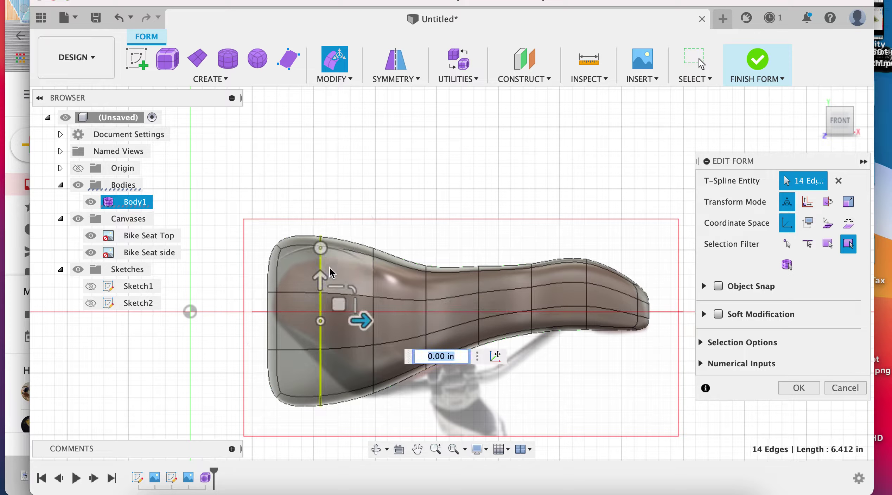
pyautogui.moveTo(334, 291); pyautogui.dragTo(335, 305)
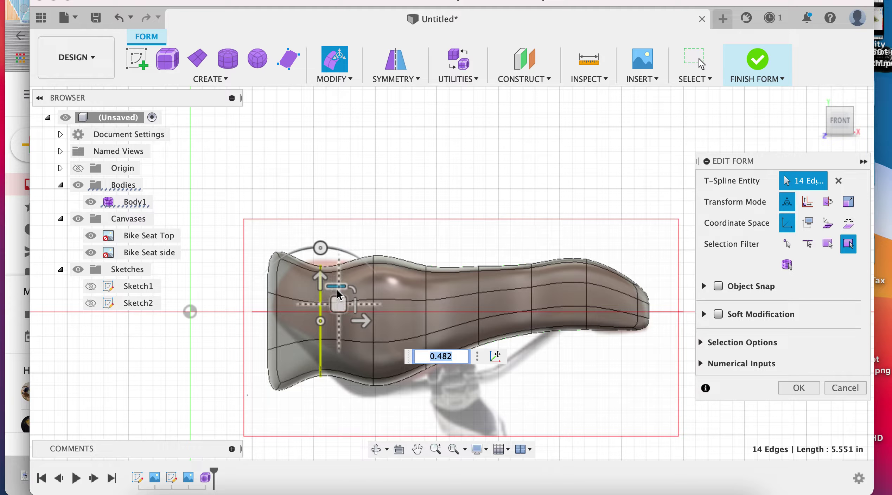
pyautogui.moveTo(322, 282); pyautogui.dragTo(324, 278)
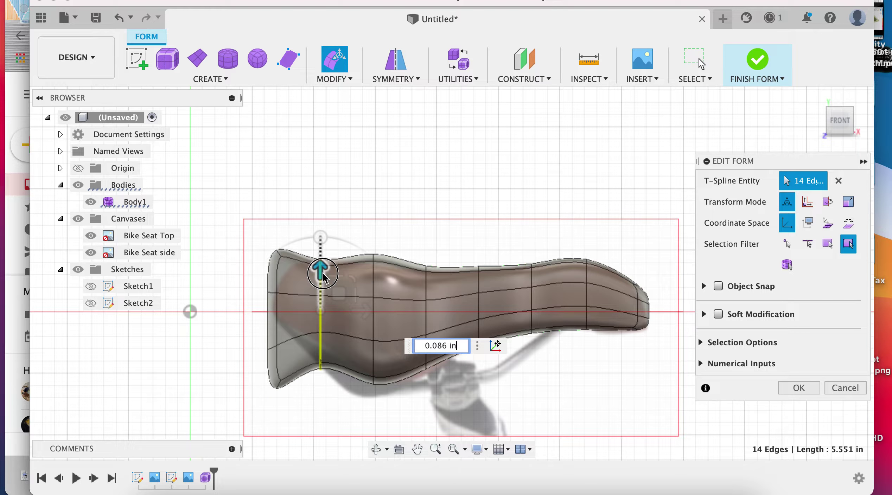
pyautogui.doubleClick(376, 289)
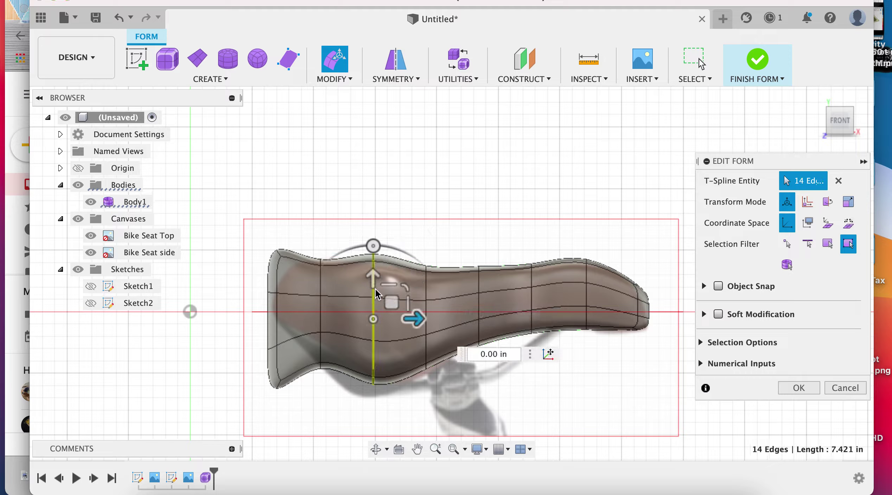
pyautogui.moveTo(386, 292); pyautogui.dragTo(366, 304)
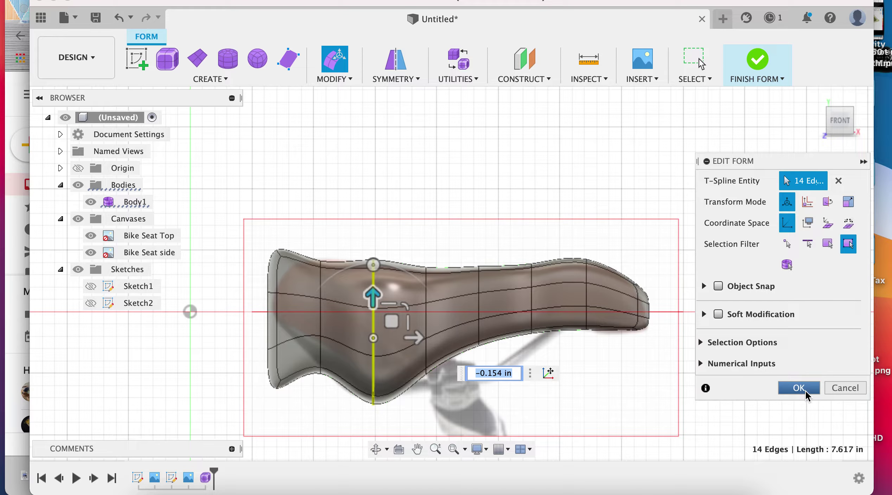
# Scale the six faces at the seat's wide end down to about 0.427
pyautogui.keyDown('shift'); pyautogui.moveTo(349, 305); pyautogui.dragTo(382, 270, button='middle'); pyautogui.keyUp('shift')
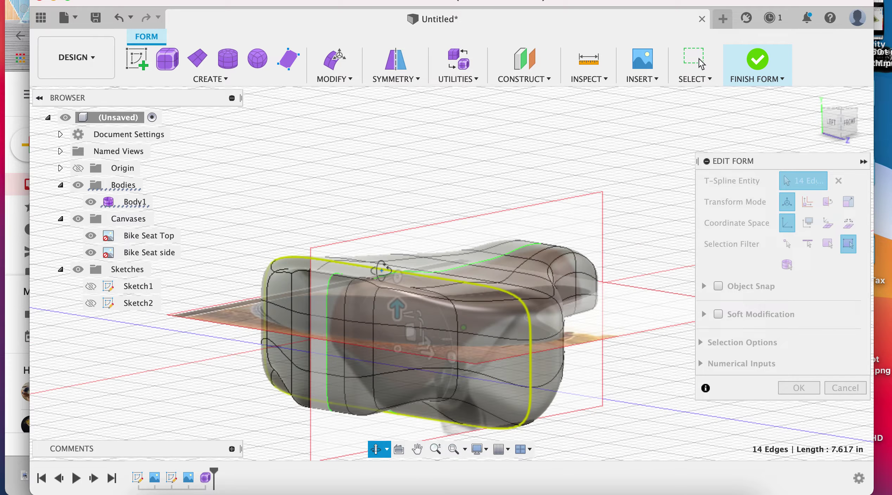
pyautogui.click(356, 306)
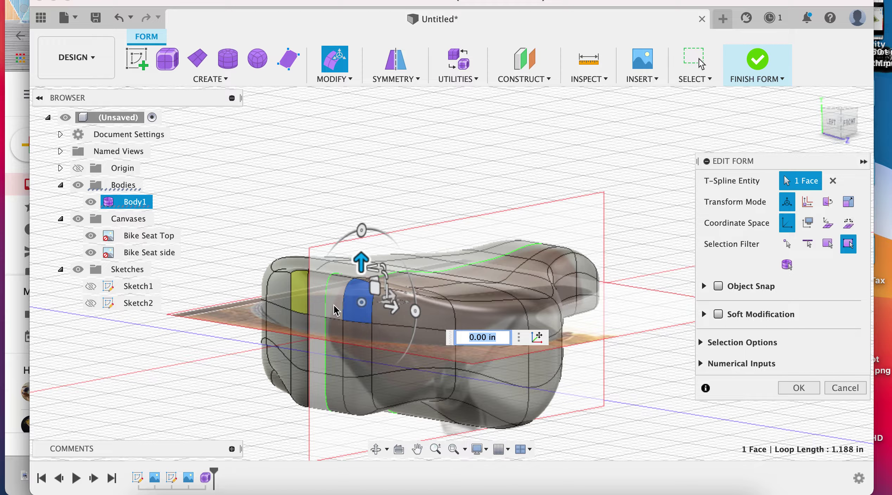
pyautogui.keyDown('shift'); pyautogui.click(335, 308); pyautogui.keyUp('shift')
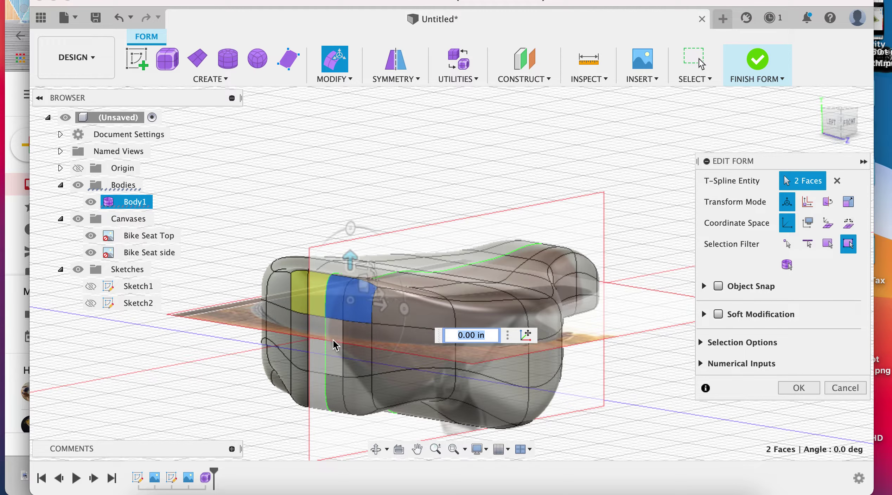
pyautogui.keyDown('shift'); pyautogui.click(356, 345); pyautogui.keyUp('shift')
pyautogui.keyDown('shift'); pyautogui.click(362, 394); pyautogui.keyUp('shift')
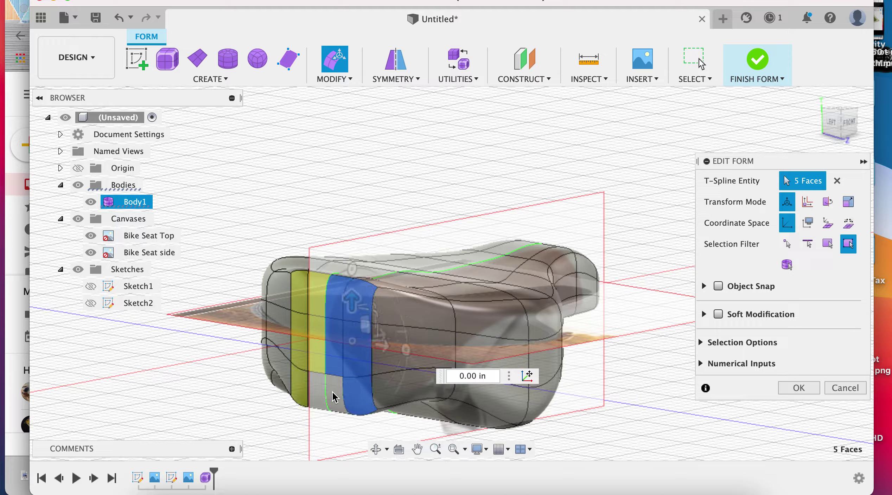
pyautogui.keyDown('shift'); pyautogui.click(332, 393); pyautogui.keyUp('shift')
pyautogui.moveTo(359, 322); pyautogui.dragTo(354, 349)
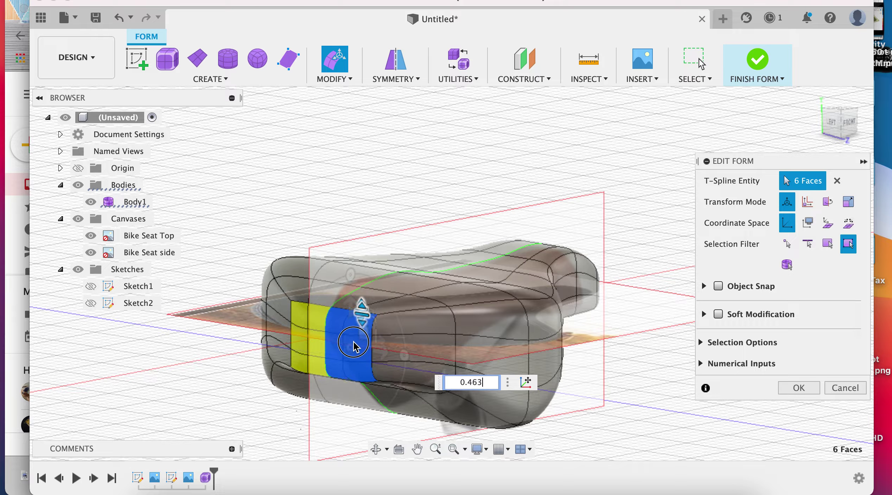
pyautogui.click(849, 122)
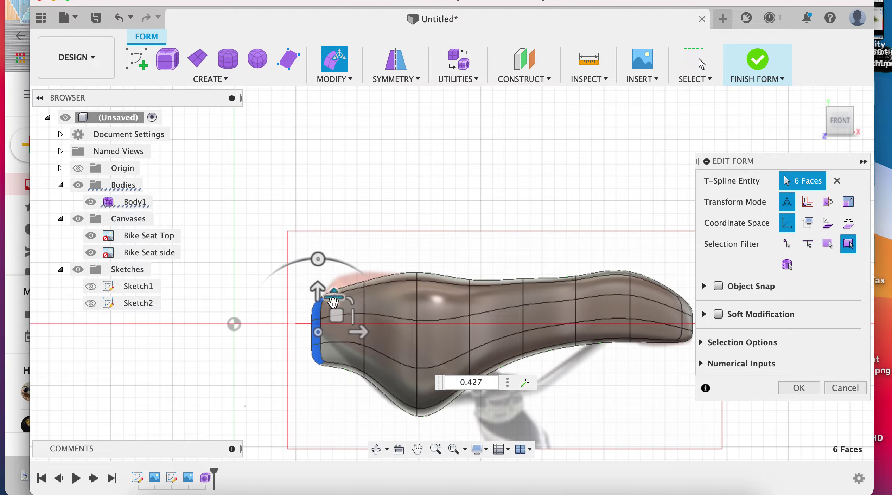
# Lift the end faces, raise the neighbouring edge loop to 1.095, and finish the form edit
pyautogui.moveTo(321, 294); pyautogui.dragTo(326, 270)
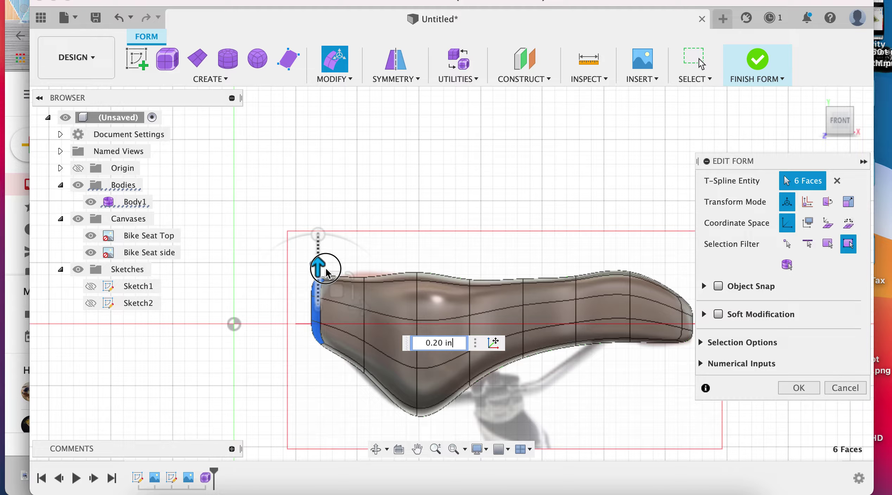
pyautogui.doubleClick(365, 296)
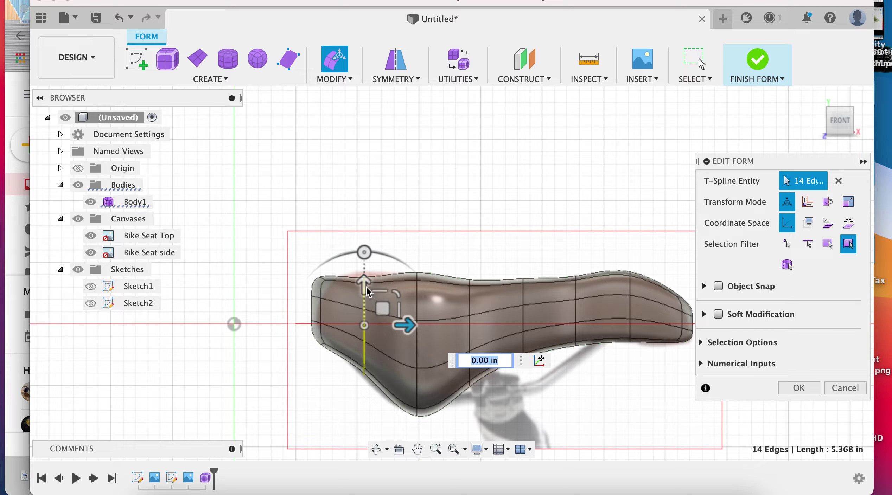
pyautogui.moveTo(367, 292); pyautogui.dragTo(366, 278)
pyautogui.write('1.095')
pyautogui.moveTo(367, 281)
pyautogui.mouseDown()
pyautogui.moveTo(381, 284)
pyautogui.moveTo(366, 285)
pyautogui.mouseUp()
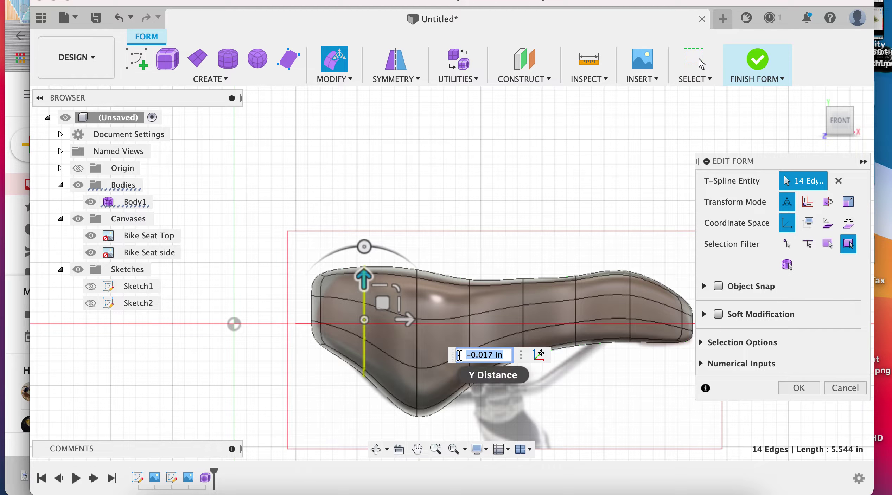
pyautogui.click(799, 388)
# Inspect the seat in a 3D side view, picking edges along its top
pyautogui.moveTo(719, 294)
pyautogui.keyDown('shift'); pyautogui.mouseDown(button='middle')
pyautogui.moveTo(623, 333)
pyautogui.moveTo(713, 319)
pyautogui.moveTo(694, 326)
pyautogui.mouseUp(button='middle'); pyautogui.keyUp('shift')
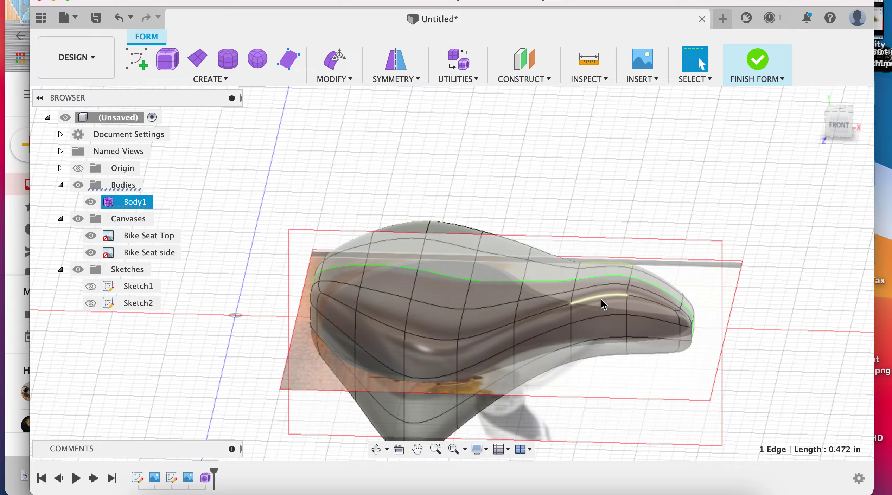
pyautogui.click(545, 313)
pyautogui.click(496, 329)
pyautogui.click(444, 344)
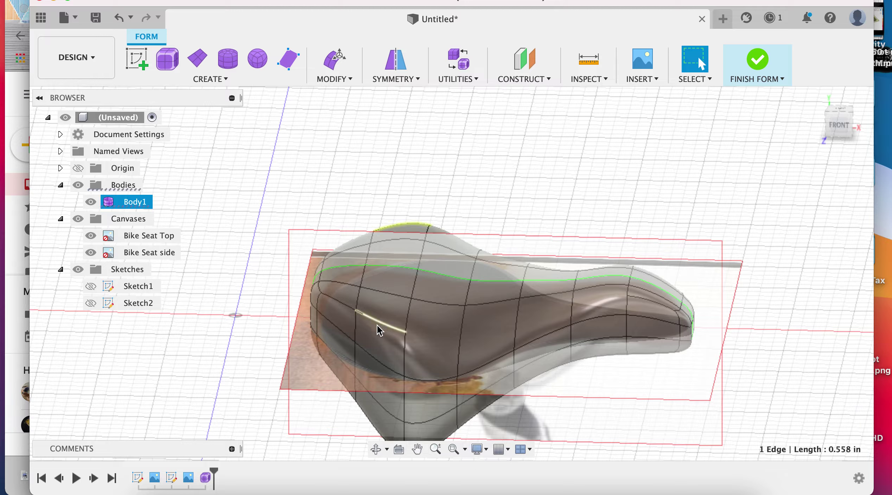
pyautogui.moveTo(579, 376)
pyautogui.keyDown('shift'); pyautogui.mouseDown(button='middle')
pyautogui.moveTo(573, 356)
pyautogui.moveTo(542, 355)
pyautogui.moveTo(693, 297)
pyautogui.moveTo(521, 368)
pyautogui.moveTo(514, 348)
pyautogui.mouseUp(button='middle'); pyautogui.keyUp('shift')
# Pull the selected vertex slightly down in Edit Form and confirm
pyautogui.scroll(5, 524, 309)
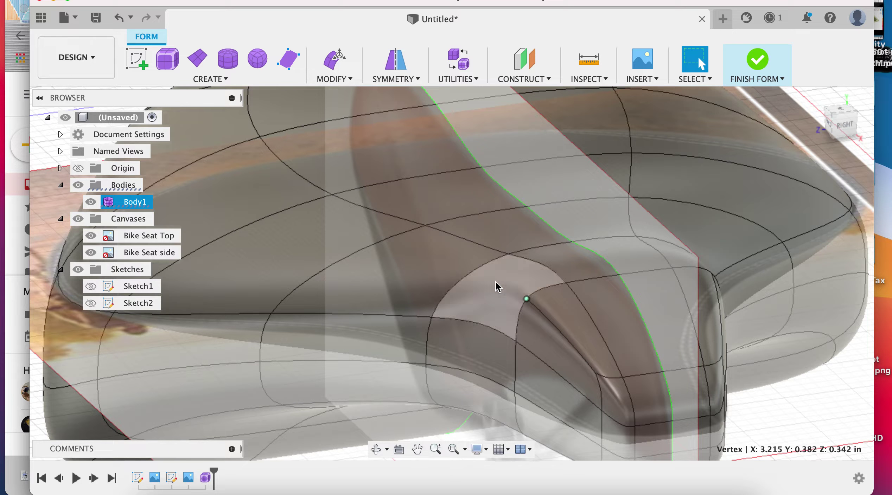
pyautogui.click(338, 69)
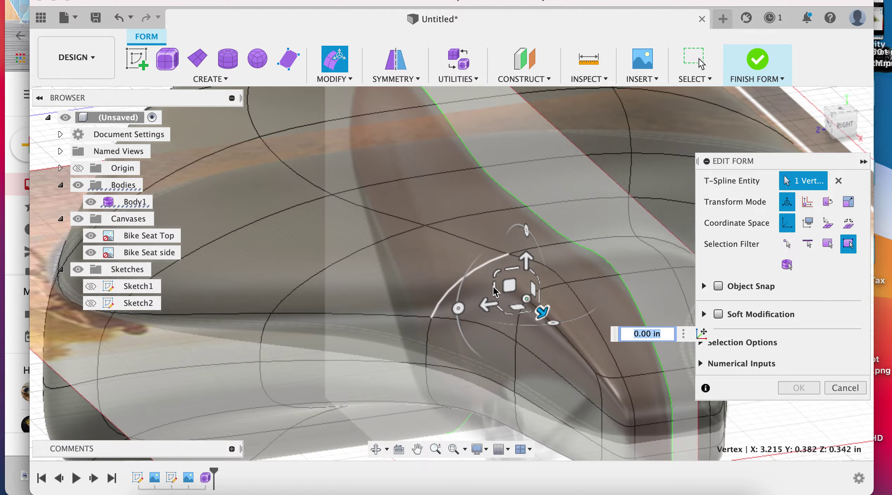
pyautogui.keyDown('shift'); pyautogui.moveTo(524, 335); pyautogui.dragTo(505, 292, button='middle'); pyautogui.keyUp('shift')
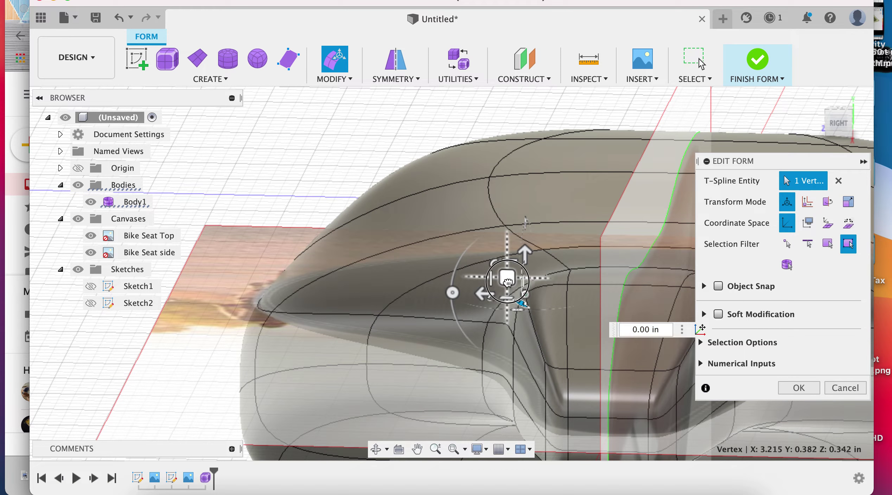
pyautogui.moveTo(506, 279); pyautogui.dragTo(515, 291)
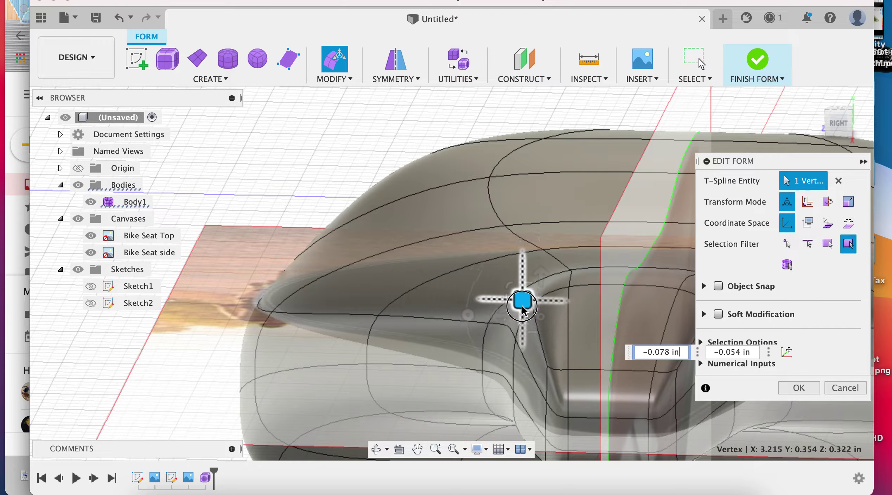
pyautogui.moveTo(516, 292); pyautogui.dragTo(527, 307)
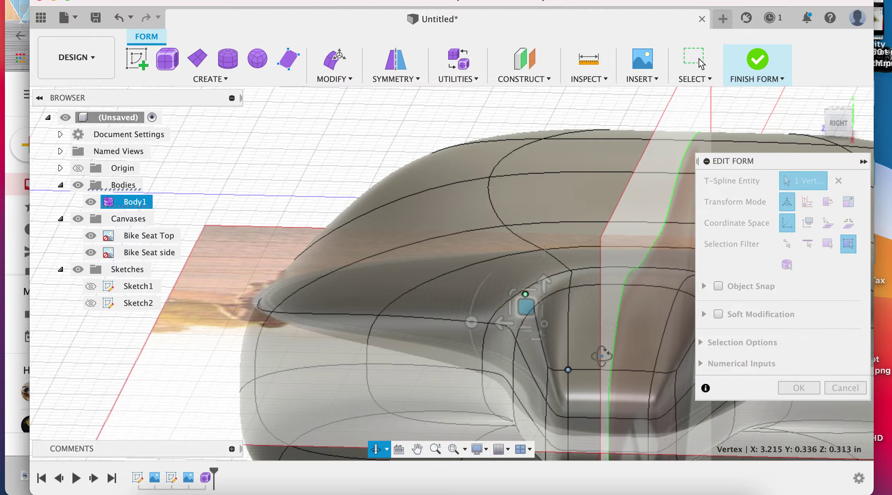
pyautogui.keyDown('shift'); pyautogui.moveTo(589, 363); pyautogui.dragTo(628, 384, button='middle'); pyautogui.keyUp('shift')
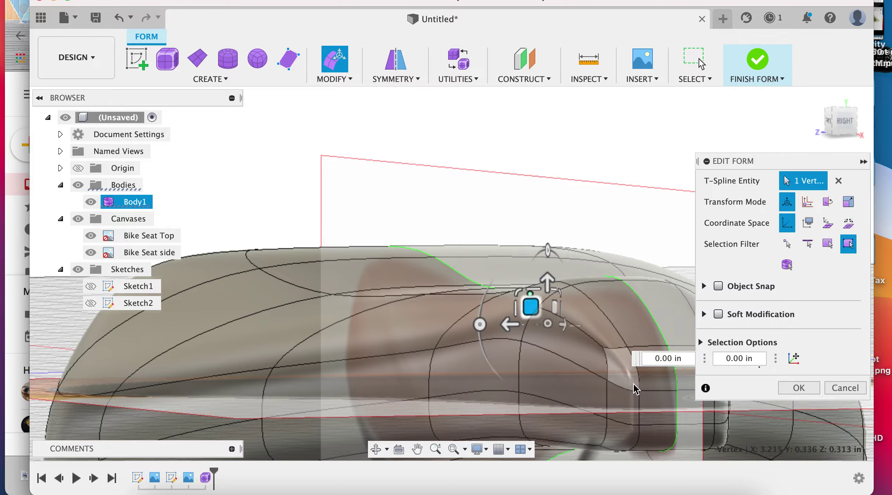
pyautogui.scroll(-2, 705, 387)
pyautogui.click(798, 388)
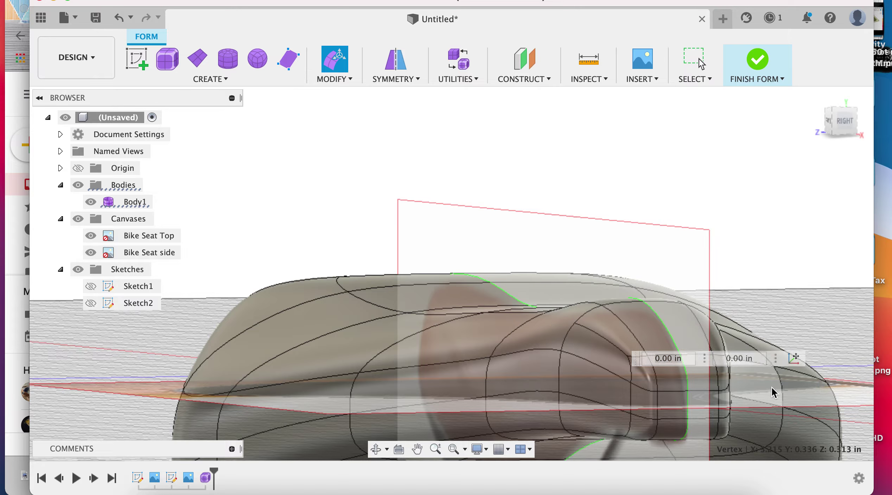
# From Top view, shift the two nose vertices inward by -0.032 and -0.069 in
pyautogui.scroll(5, 678, 379)
pyautogui.keyDown('shift'); pyautogui.moveTo(647, 408); pyautogui.dragTo(651, 403, button='middle'); pyautogui.keyUp('shift')
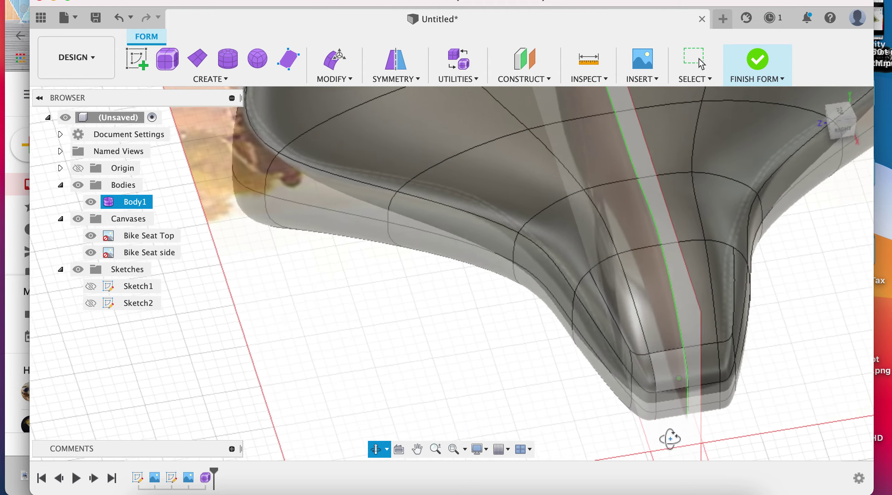
pyautogui.click(650, 403)
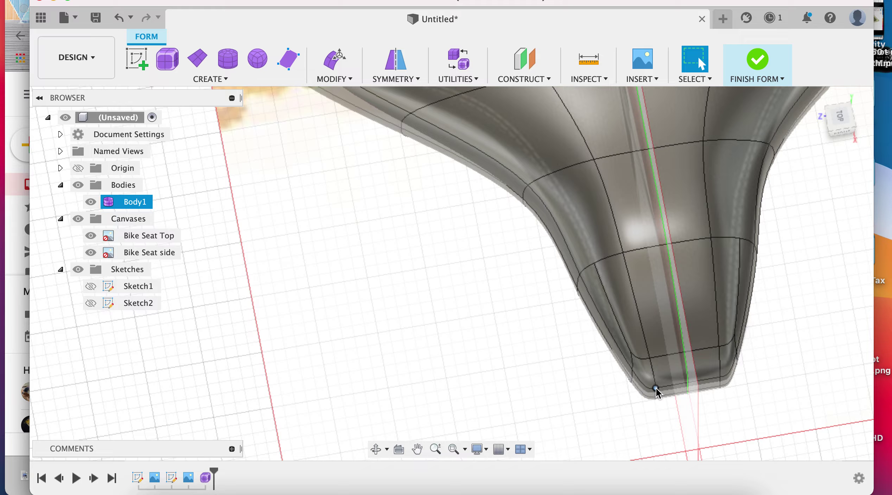
pyautogui.keyDown('shift'); pyautogui.moveTo(666, 402); pyautogui.dragTo(702, 63, button='middle'); pyautogui.keyUp('shift')
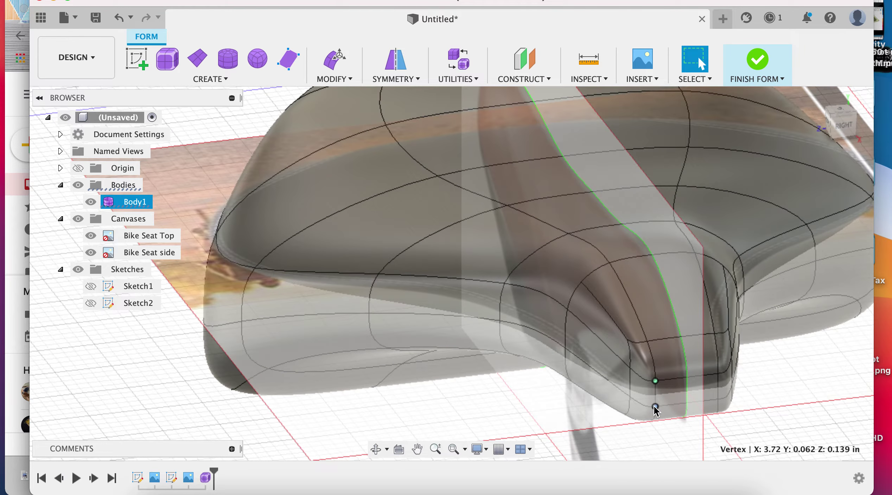
pyautogui.keyDown('shift'); pyautogui.moveTo(676, 415); pyautogui.dragTo(657, 456, button='middle'); pyautogui.keyUp('shift')
pyautogui.click(698, 55)
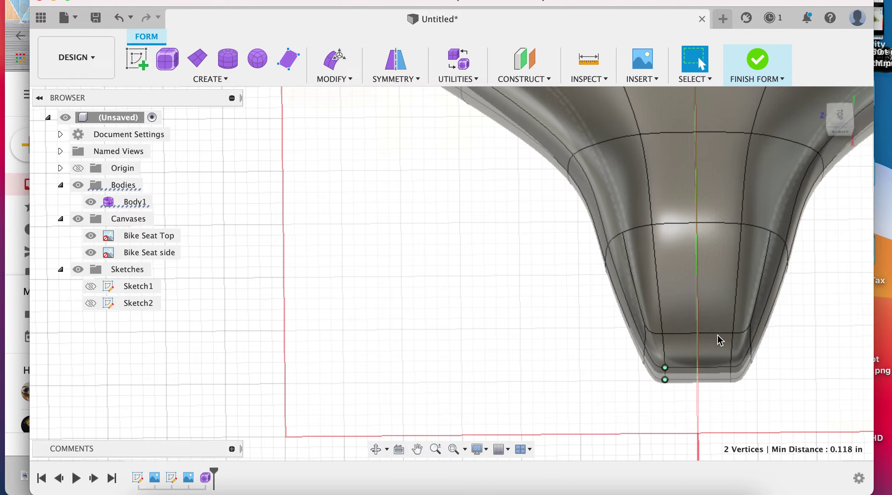
pyautogui.moveTo(620, 356); pyautogui.dragTo(649, 382, button='right')
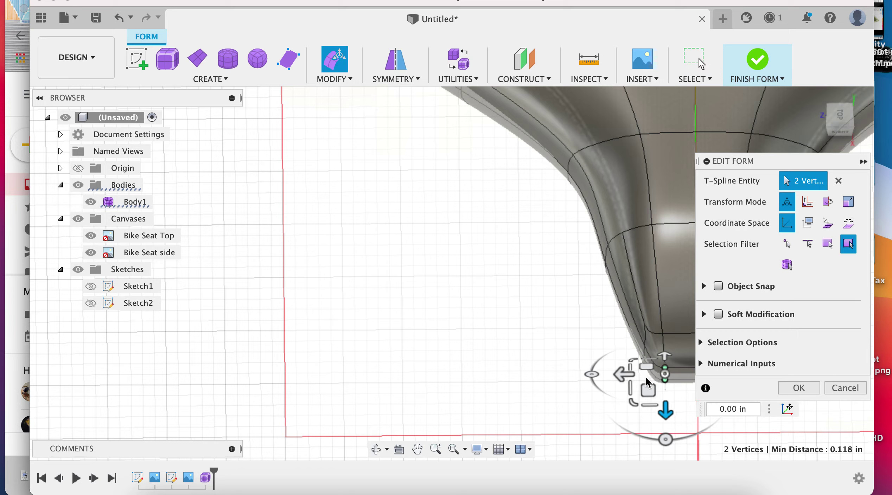
pyautogui.moveTo(655, 390); pyautogui.dragTo(668, 384)
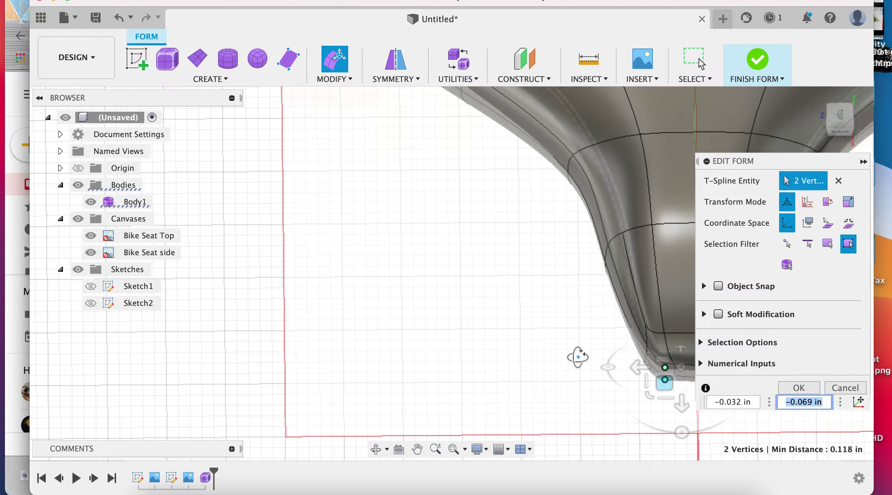
pyautogui.moveTo(578, 357)
pyautogui.keyDown('shift'); pyautogui.mouseDown(button='middle')
pyautogui.moveTo(579, 233)
pyautogui.moveTo(641, 239)
pyautogui.moveTo(673, 299)
pyautogui.moveTo(673, 251)
pyautogui.moveTo(658, 309)
pyautogui.moveTo(606, 387)
pyautogui.mouseUp(button='middle'); pyautogui.keyUp('shift')
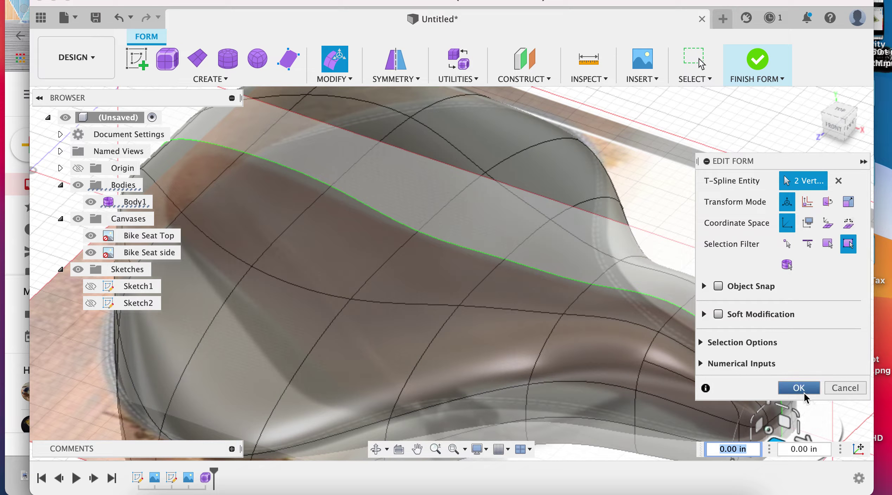
# Lower the five vertices on the seat's centre line about 0.105 in with Edit Form
pyautogui.click(799, 388)
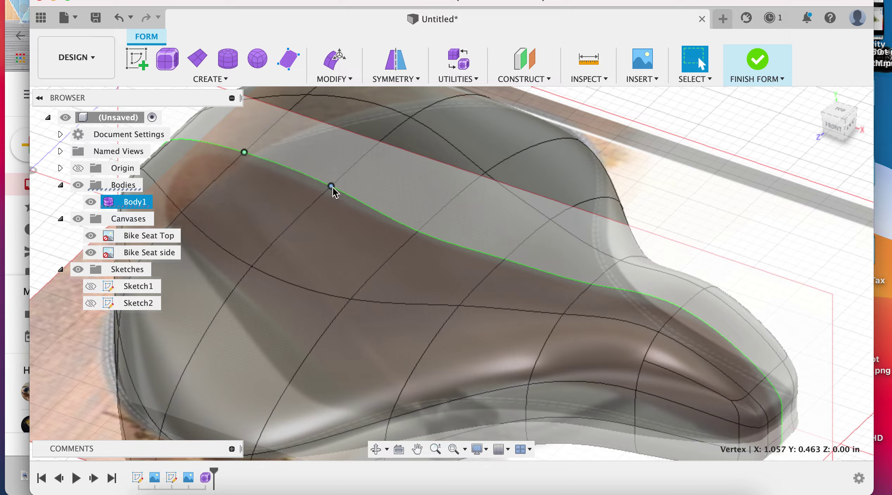
pyautogui.keyDown('shift'); pyautogui.click(418, 231); pyautogui.keyUp('shift')
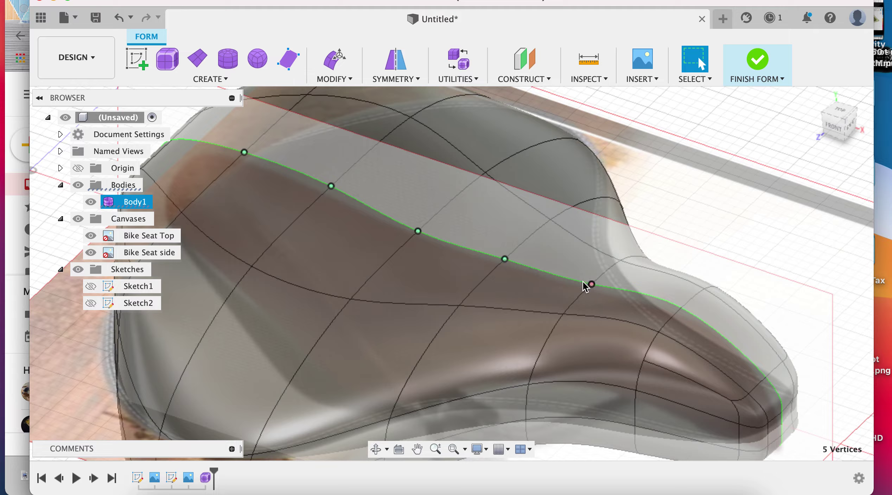
pyautogui.click(333, 60)
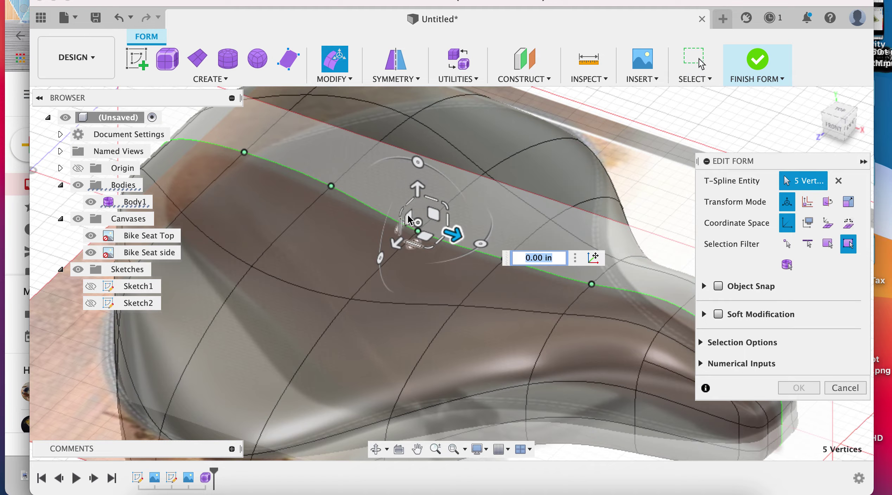
pyautogui.moveTo(419, 188); pyautogui.dragTo(416, 213)
pyautogui.moveTo(446, 303)
pyautogui.keyDown('shift'); pyautogui.mouseDown(button='middle')
pyautogui.moveTo(464, 276)
pyautogui.moveTo(605, 301)
pyautogui.moveTo(405, 307)
pyautogui.moveTo(411, 305)
pyautogui.mouseUp(button='middle'); pyautogui.keyUp('shift')
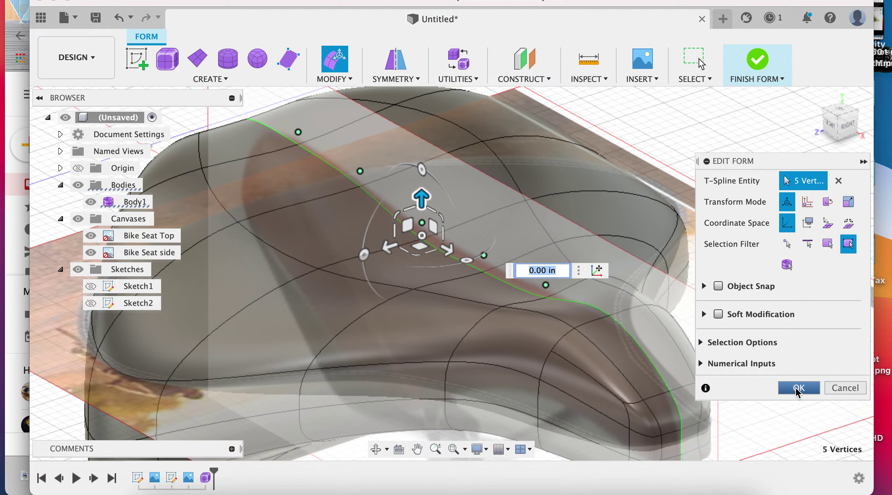
pyautogui.click(843, 390)
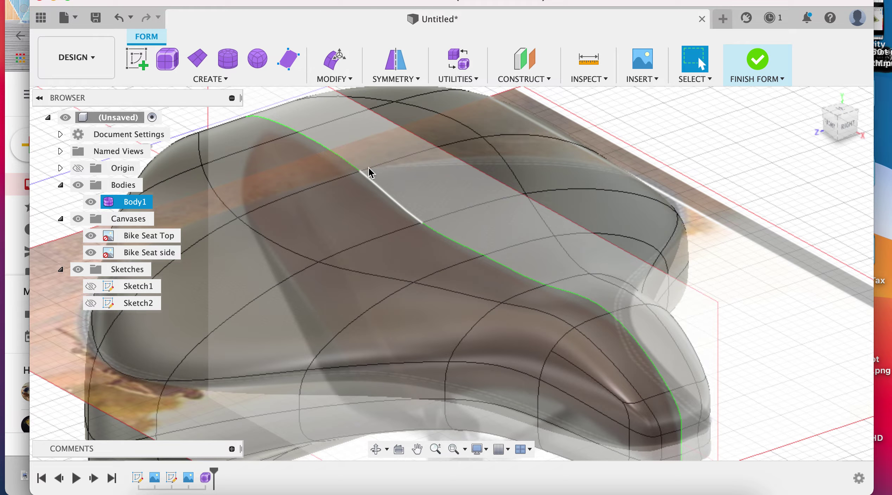
# Insert an edge loop beside the full 20-edge centre loop at location 0.466
pyautogui.click(351, 79)
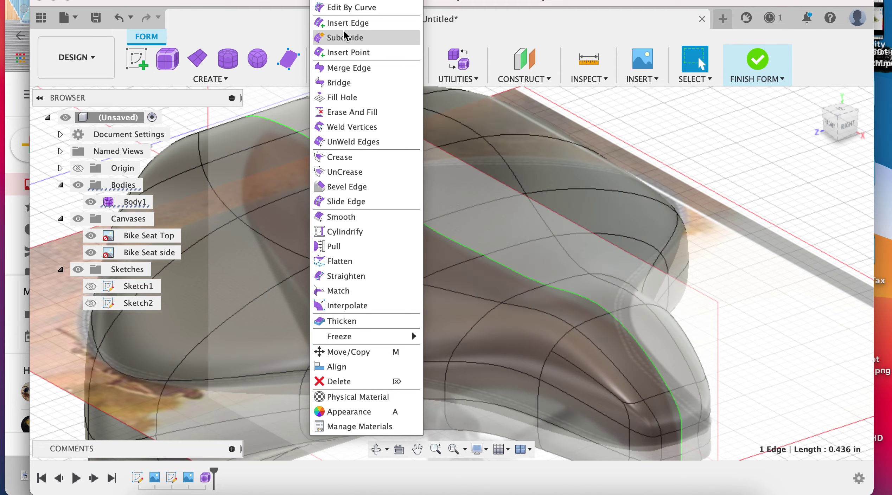
pyautogui.click(346, 23)
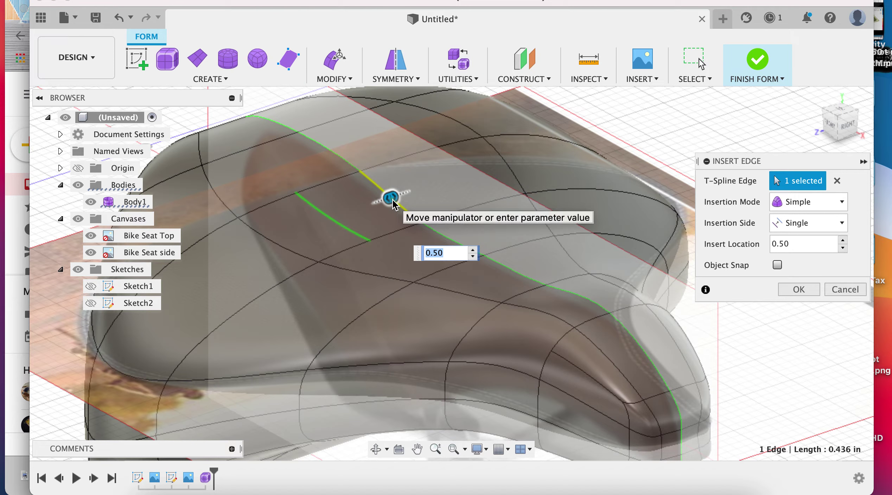
pyautogui.click(862, 291)
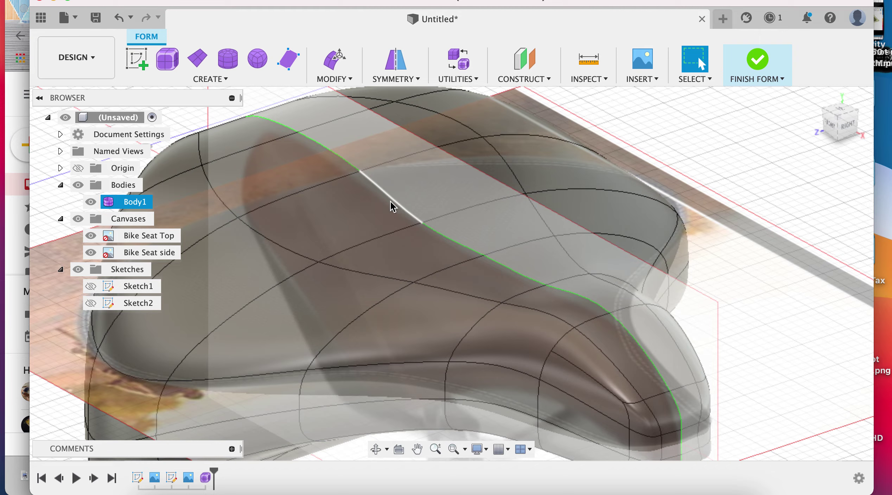
pyautogui.click(336, 78)
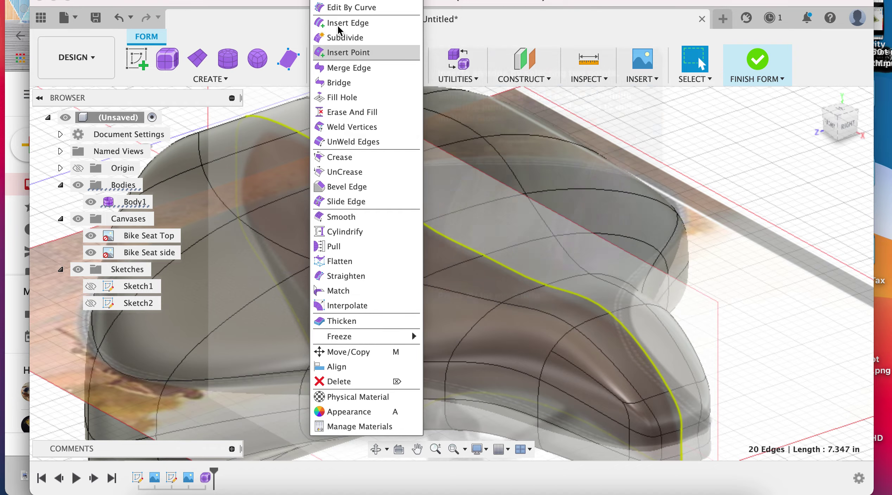
pyautogui.click(341, 22)
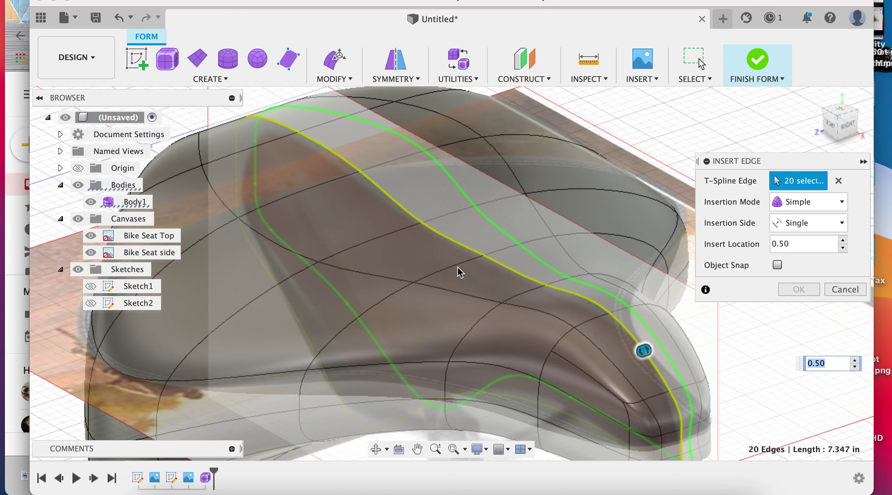
pyautogui.moveTo(640, 353)
pyautogui.mouseDown()
pyautogui.moveTo(588, 372)
pyautogui.moveTo(640, 346)
pyautogui.mouseUp()
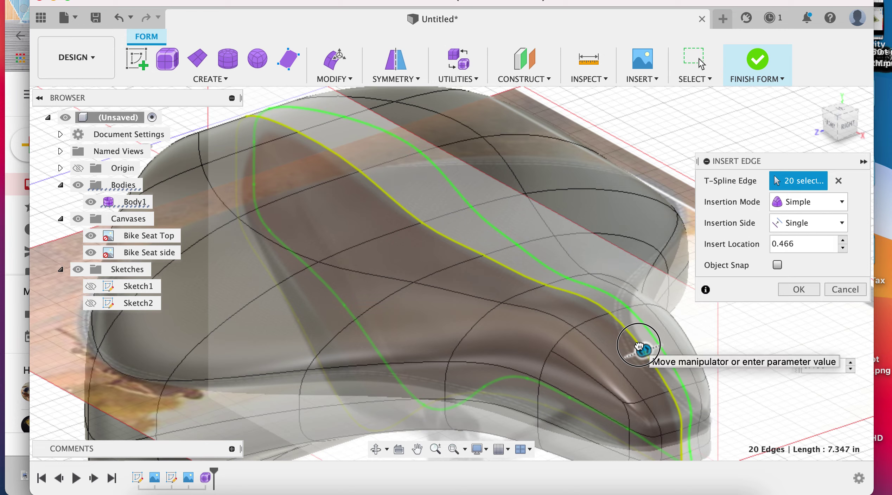
pyautogui.click(799, 290)
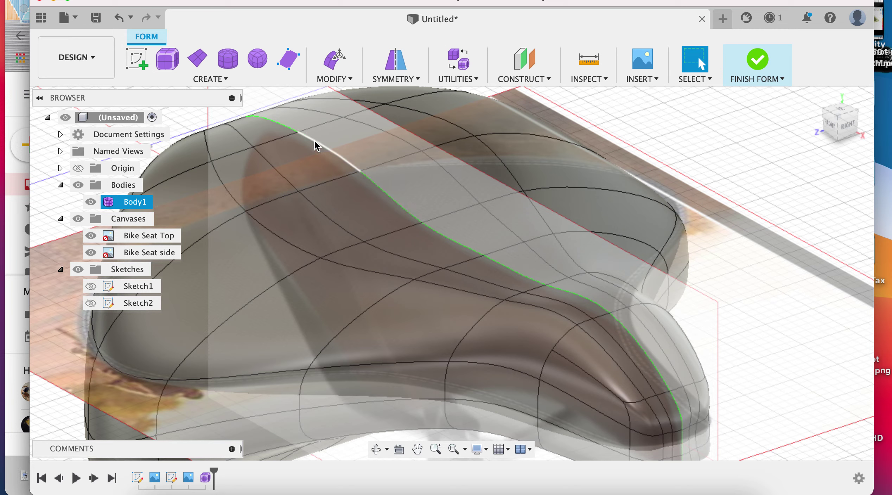
# Sink five vertices on the new centre edge by 0.109 in, then hide the Bike Seat side canvas
pyautogui.press('e')
pyautogui.click(298, 132)
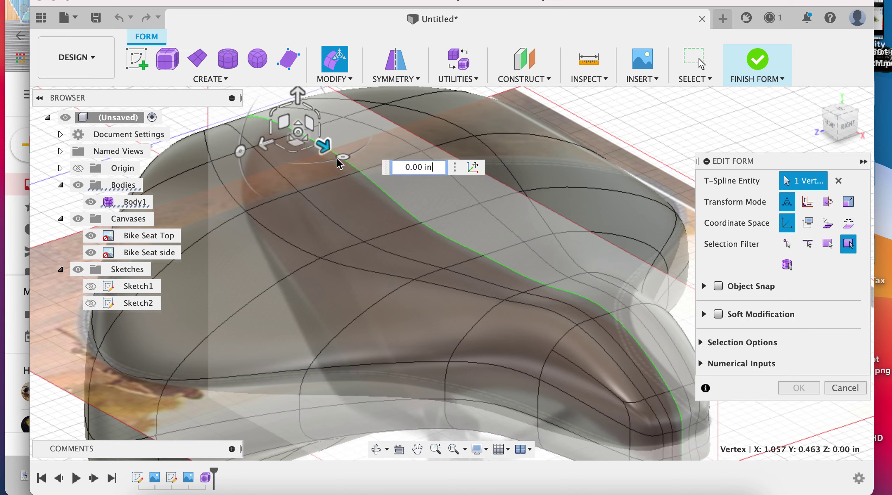
pyautogui.keyDown('shift'); pyautogui.click(359, 172); pyautogui.keyUp('shift')
pyautogui.keyDown('shift'); pyautogui.click(422, 223); pyautogui.keyUp('shift')
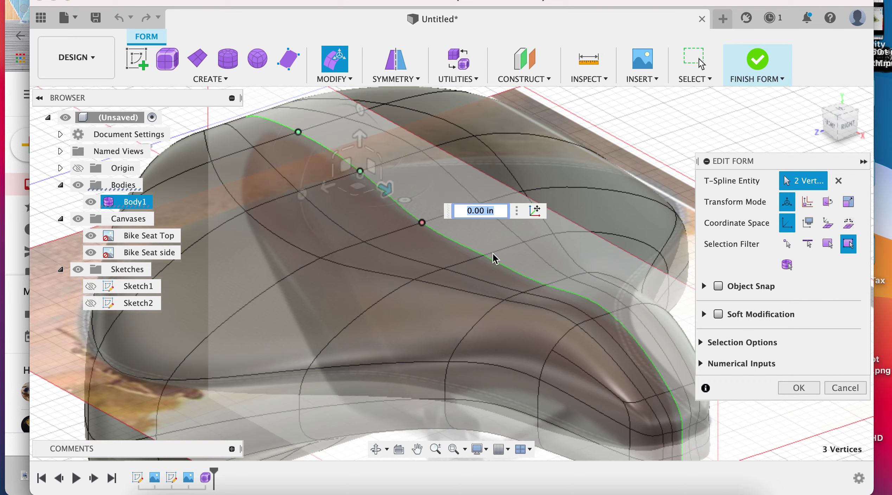
pyautogui.keyDown('shift'); pyautogui.click(485, 255); pyautogui.keyUp('shift')
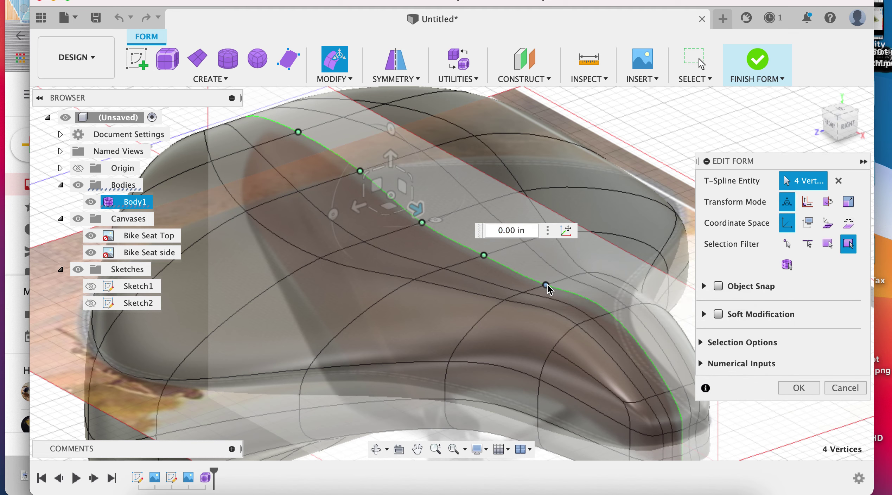
pyautogui.keyDown('shift'); pyautogui.click(546, 286); pyautogui.keyUp('shift')
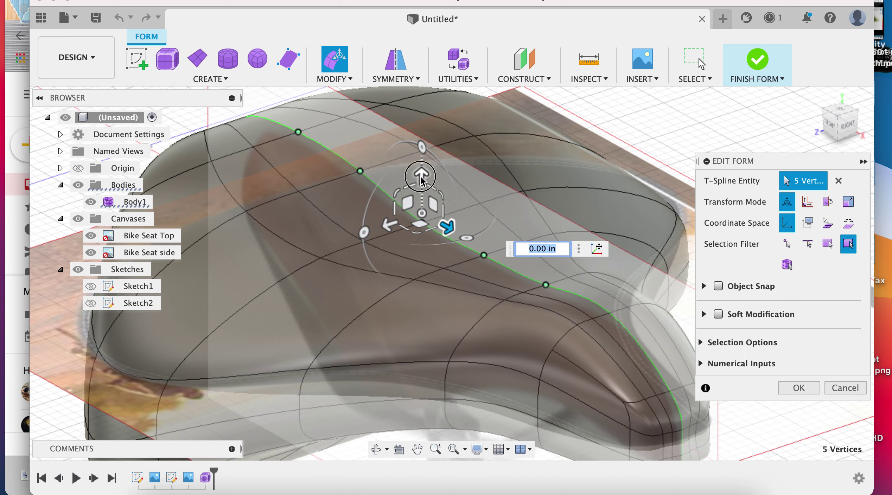
pyautogui.moveTo(422, 177); pyautogui.dragTo(417, 194)
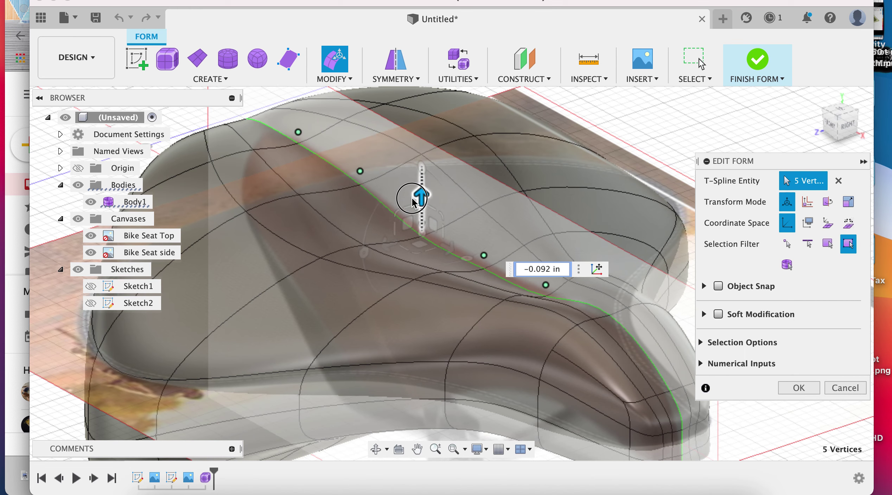
pyautogui.moveTo(417, 195); pyautogui.dragTo(417, 202)
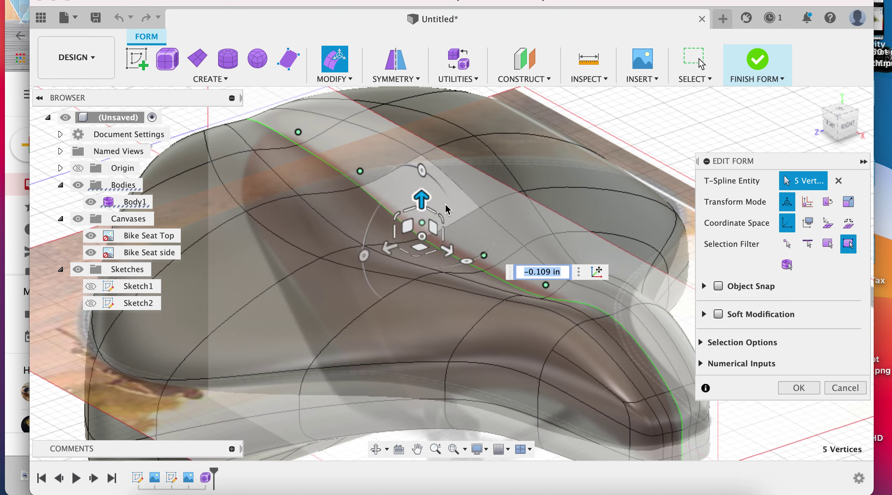
pyautogui.click(814, 387)
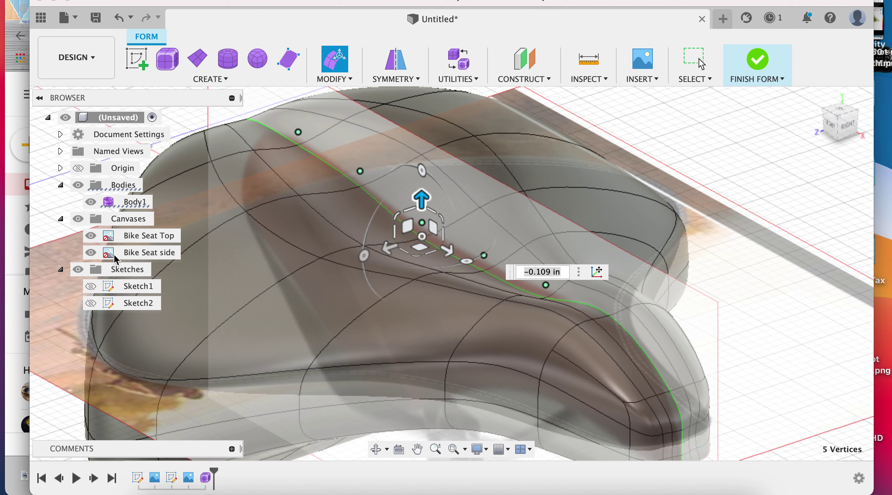
pyautogui.click(91, 235)
# Hide the Bike Seat Top canvas and view the grooved seat from a lower side angle
pyautogui.click(91, 252)
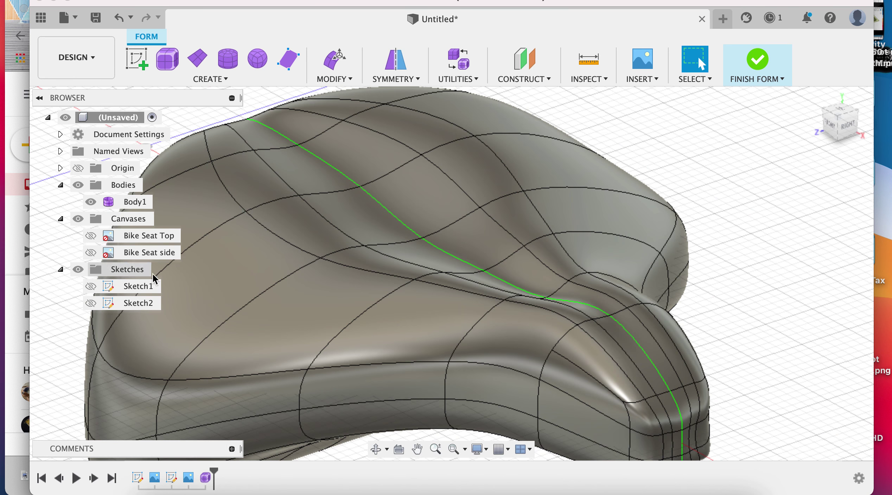
pyautogui.click(134, 202)
pyautogui.scroll(-3, 366, 302)
pyautogui.moveTo(365, 305)
pyautogui.mouseDown(button='middle')
pyautogui.moveTo(425, 247)
pyautogui.moveTo(546, 214)
pyautogui.moveTo(443, 229)
pyautogui.mouseUp(button='middle')
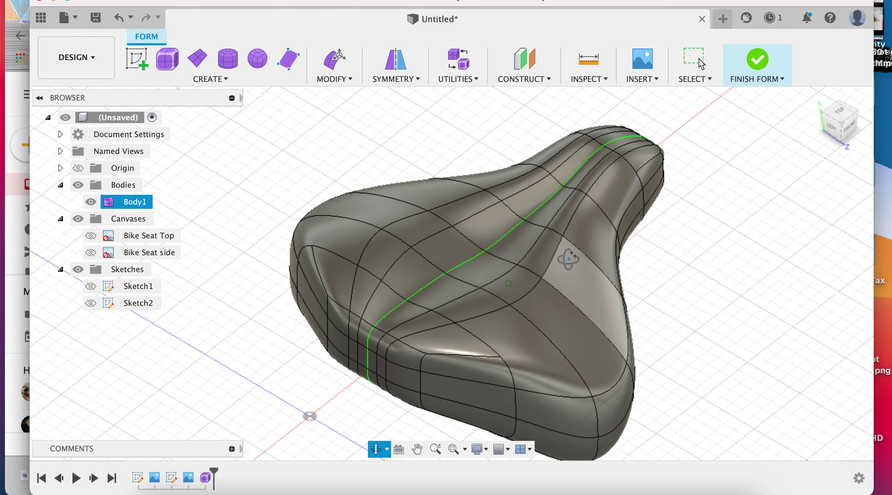
pyautogui.keyDown('shift'); pyautogui.moveTo(442, 228); pyautogui.dragTo(478, 328, button='middle'); pyautogui.keyUp('shift')
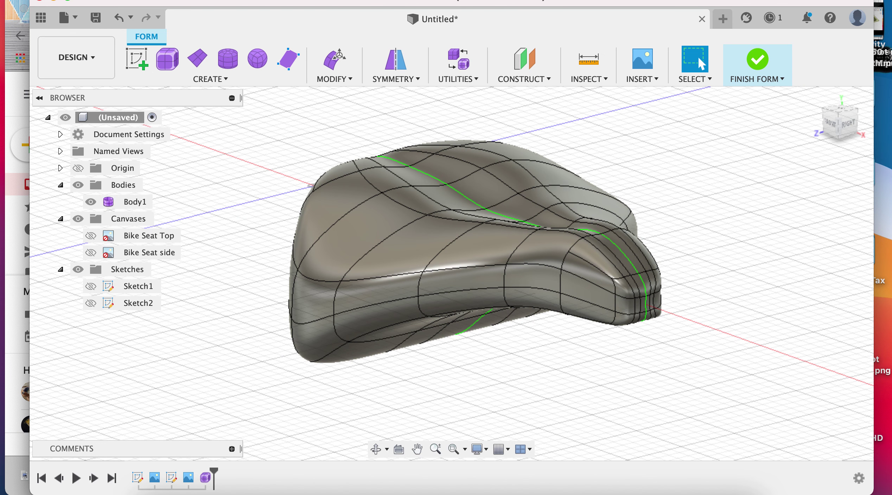